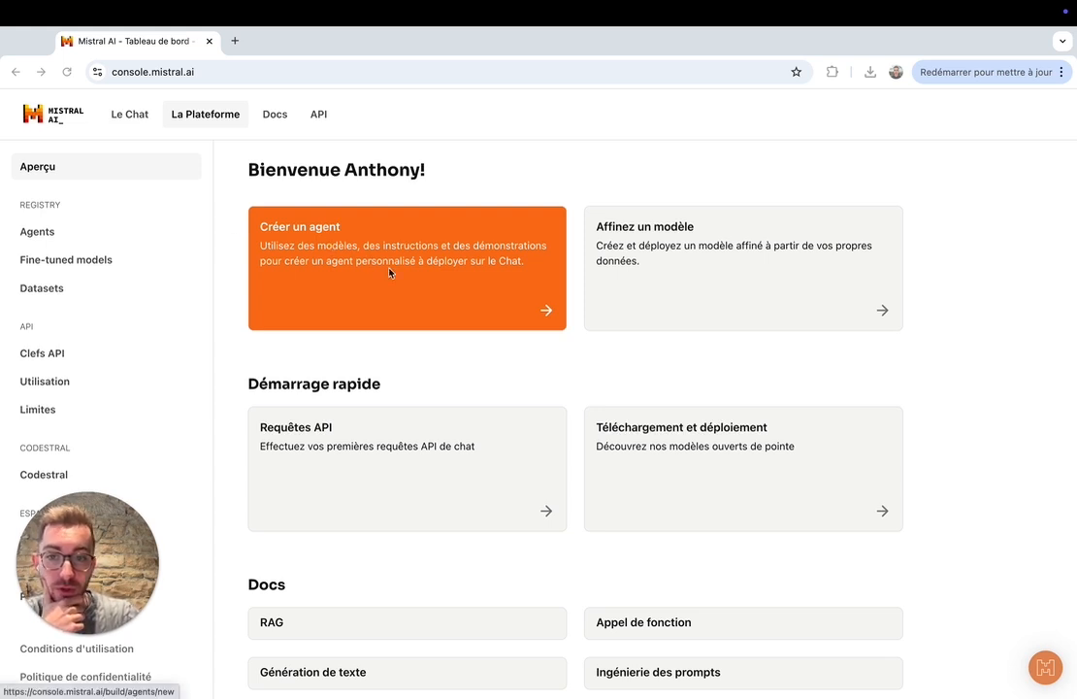
# Create a new agent and name it "Prompt builder"
pyautogui.click(545, 311)
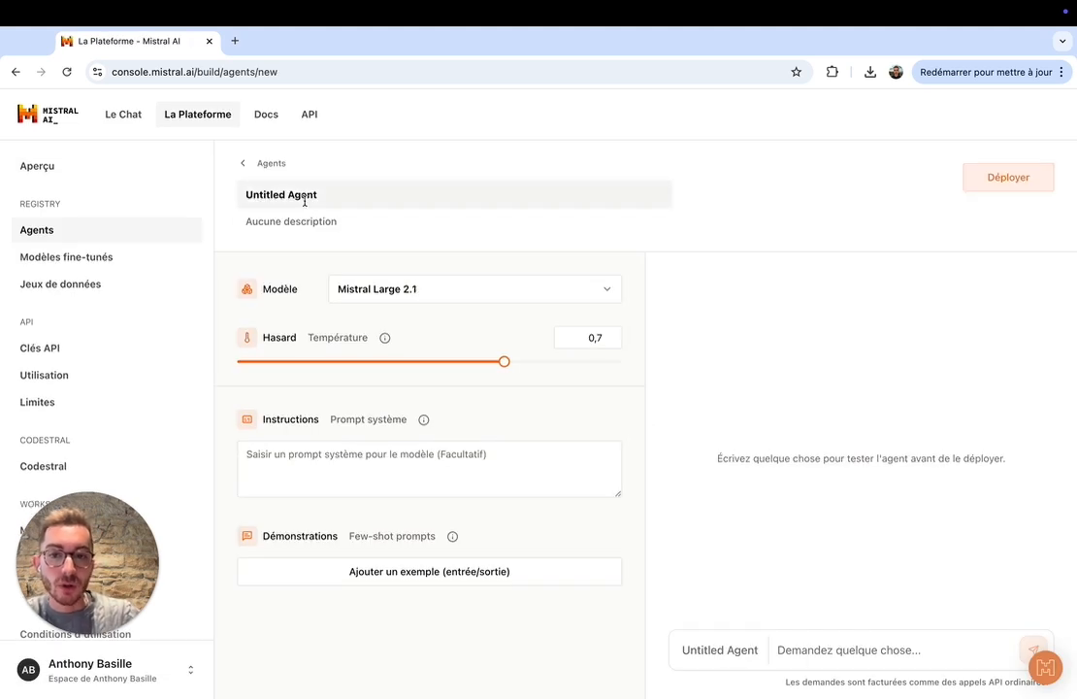
pyautogui.click(308, 200)
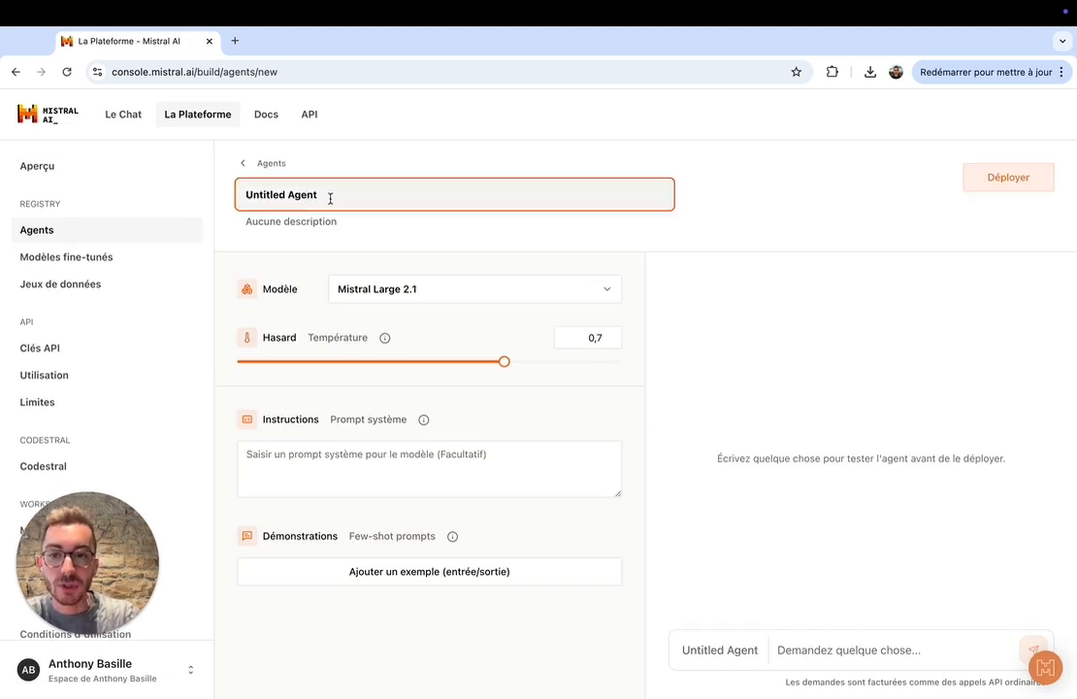
pyautogui.moveTo(330, 200); pyautogui.dragTo(178, 192)
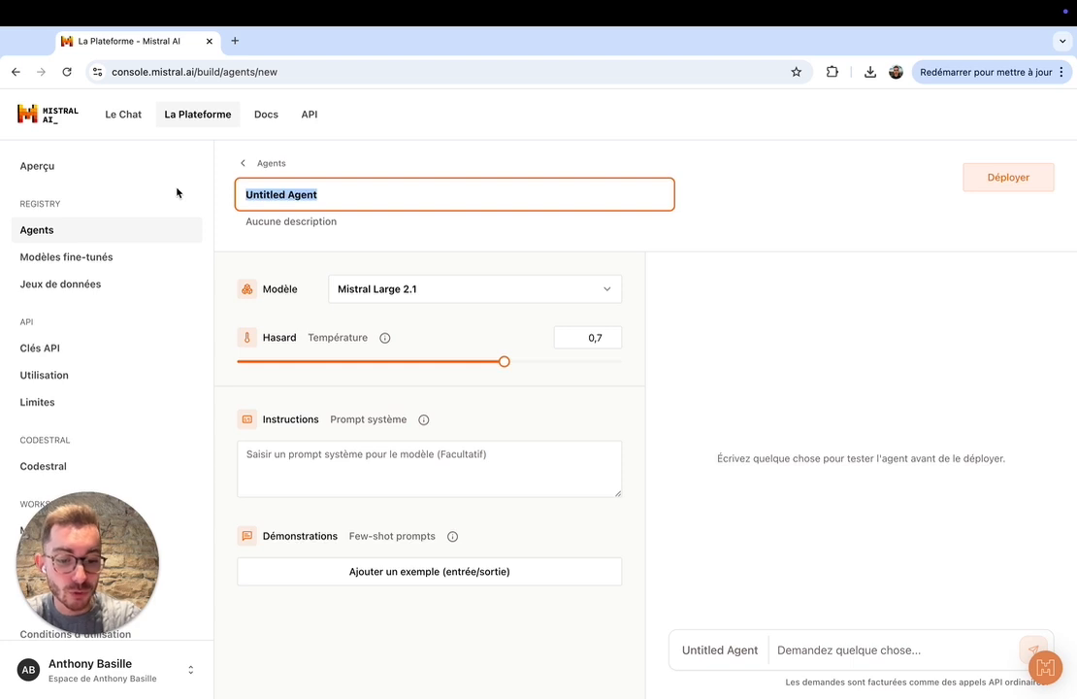
pyautogui.write('Prompt builder')
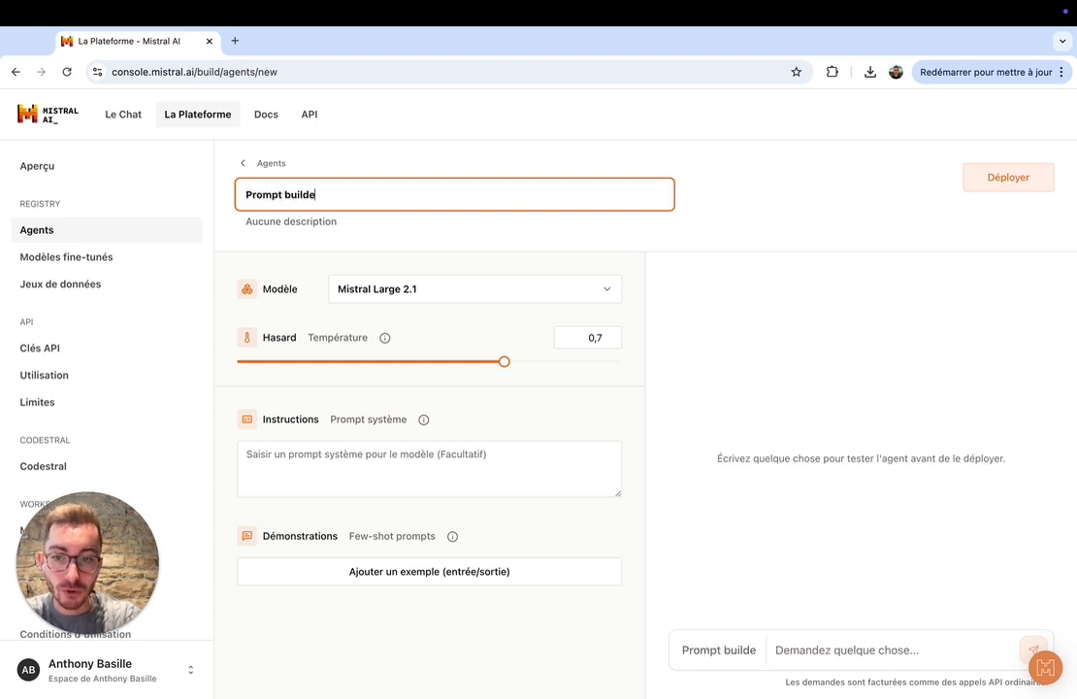
# Set the agent's description to "C'est un chatbot qui permettra de vous aider à créer des prompts."
pyautogui.click(329, 231)
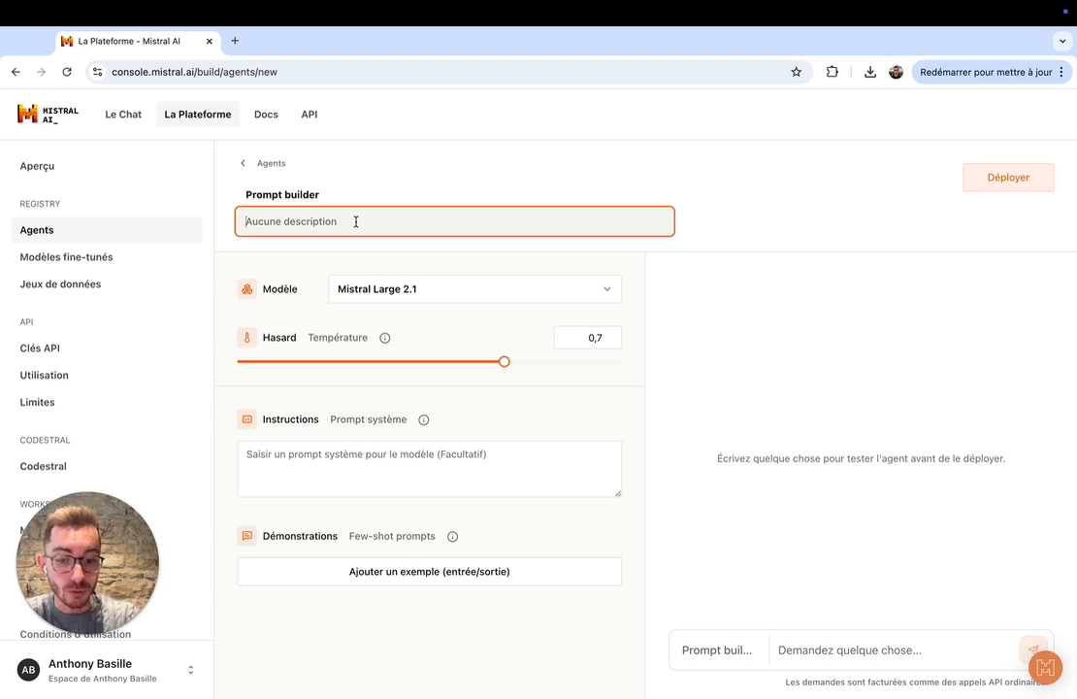
pyautogui.write("C'est")
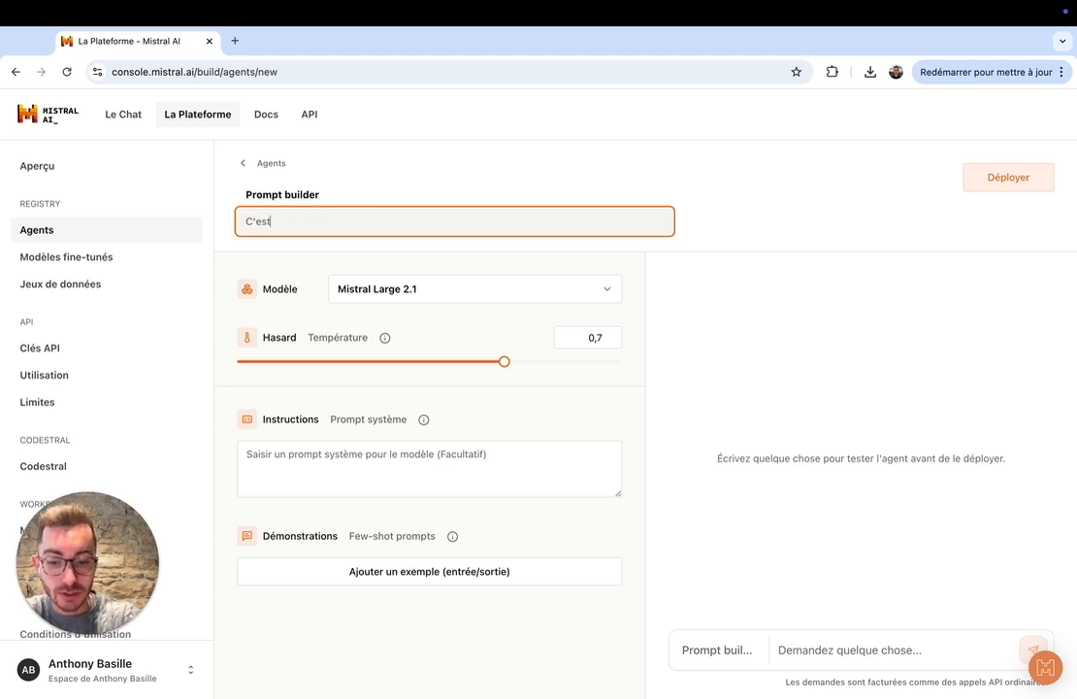
pyautogui.write(' un chatbot q')
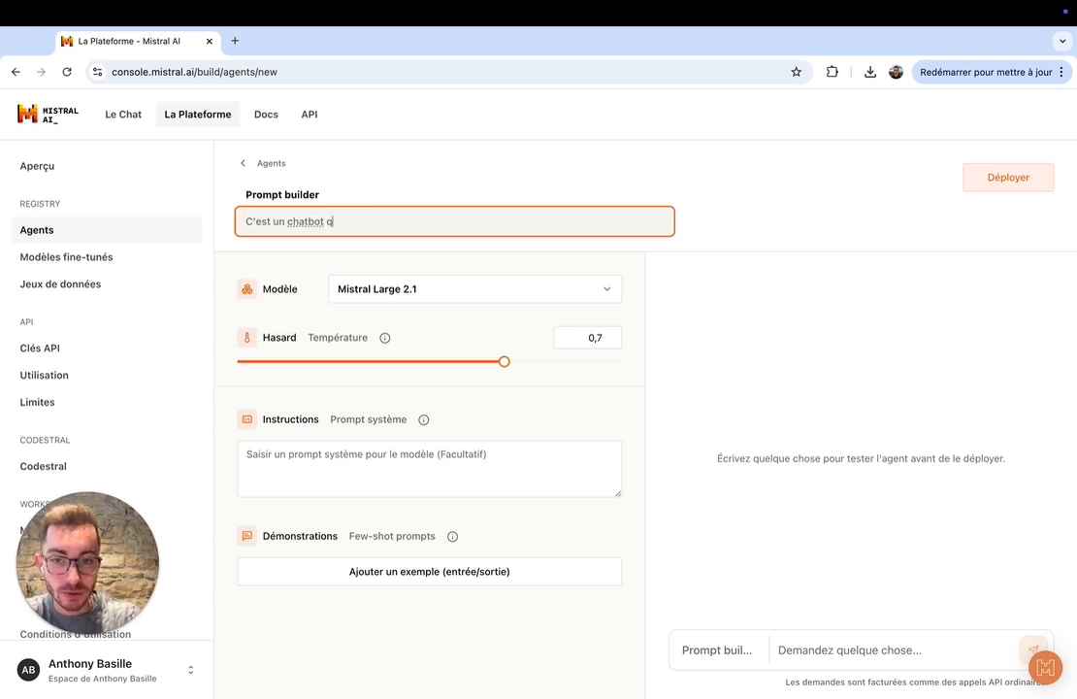
pyautogui.write('ui permet')
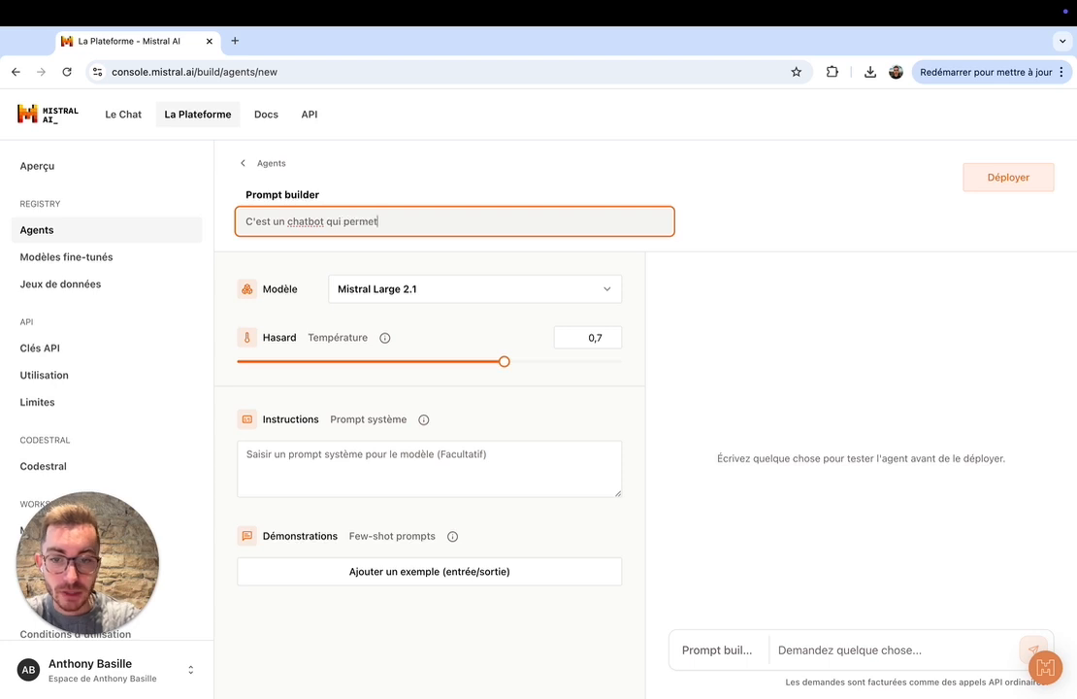
pyautogui.write('tra ')
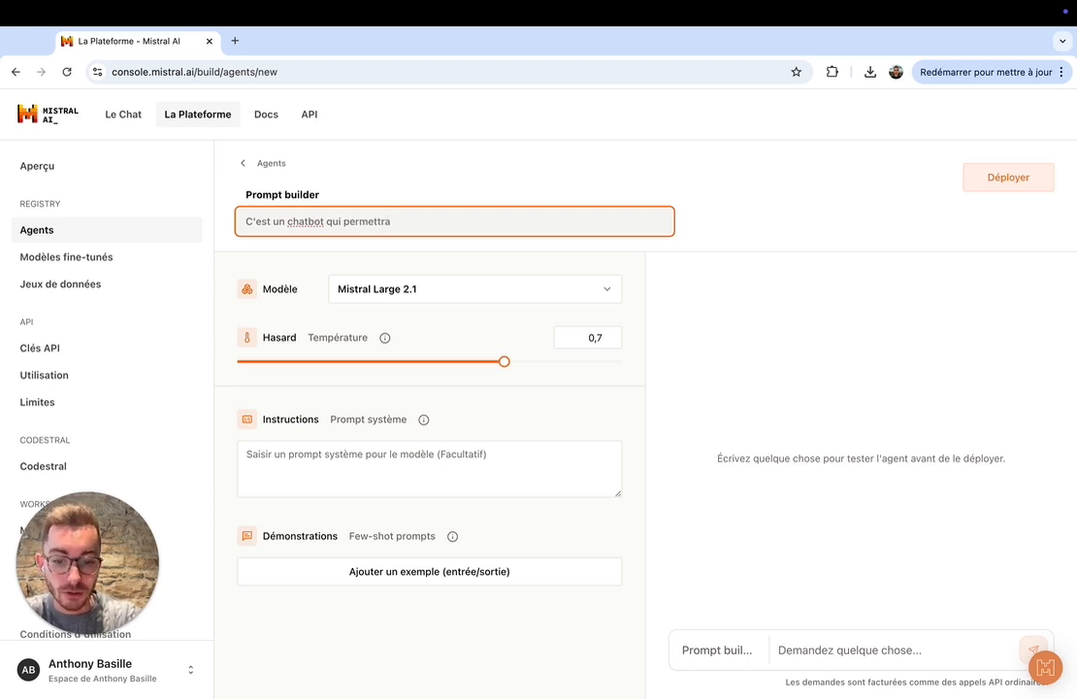
pyautogui.write('de vous aider ')
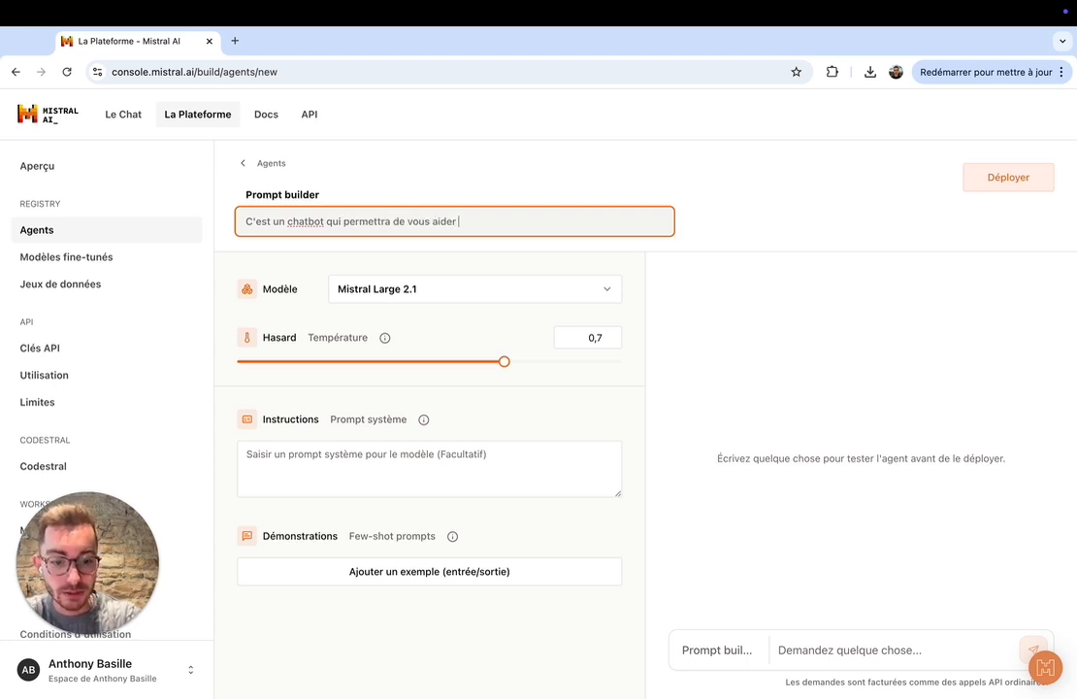
pyautogui.write('à créer des pro')
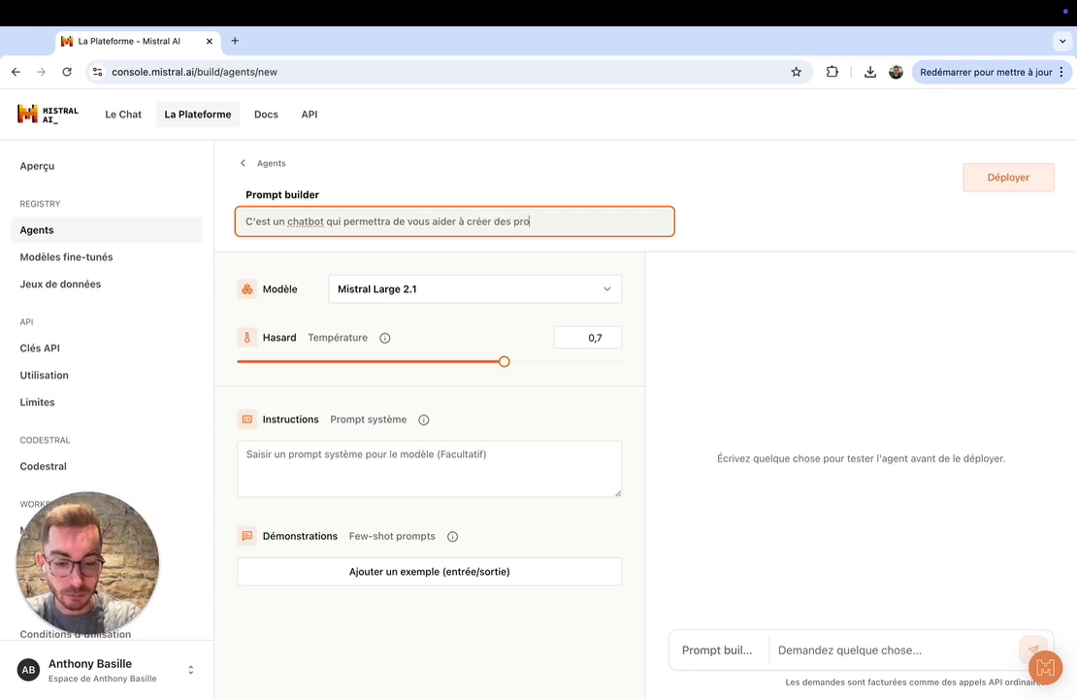
pyautogui.write('mpts.')
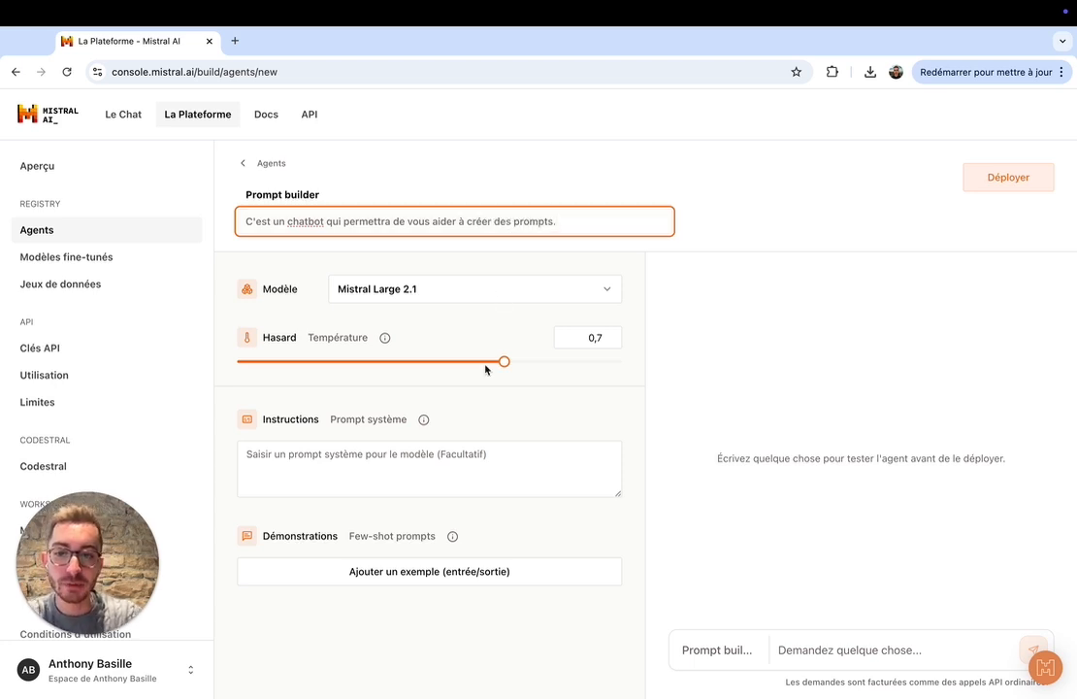
# Review the available models and choose Mistral Large 2.1 for the agent
pyautogui.click(449, 304)
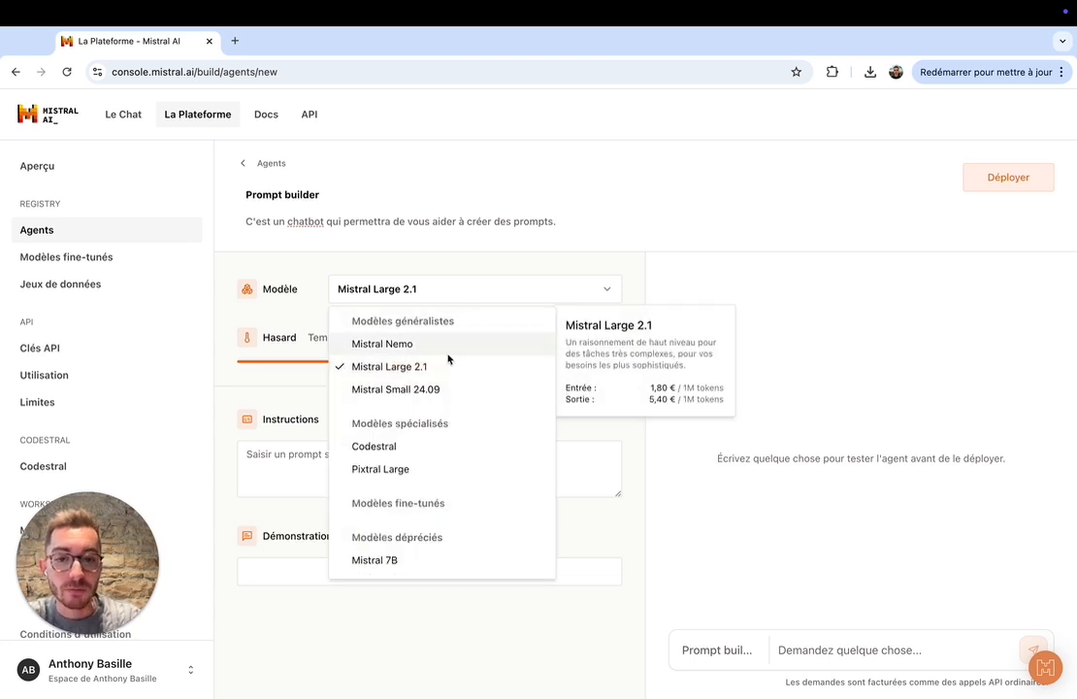
pyautogui.scroll(-3, 416, 450)
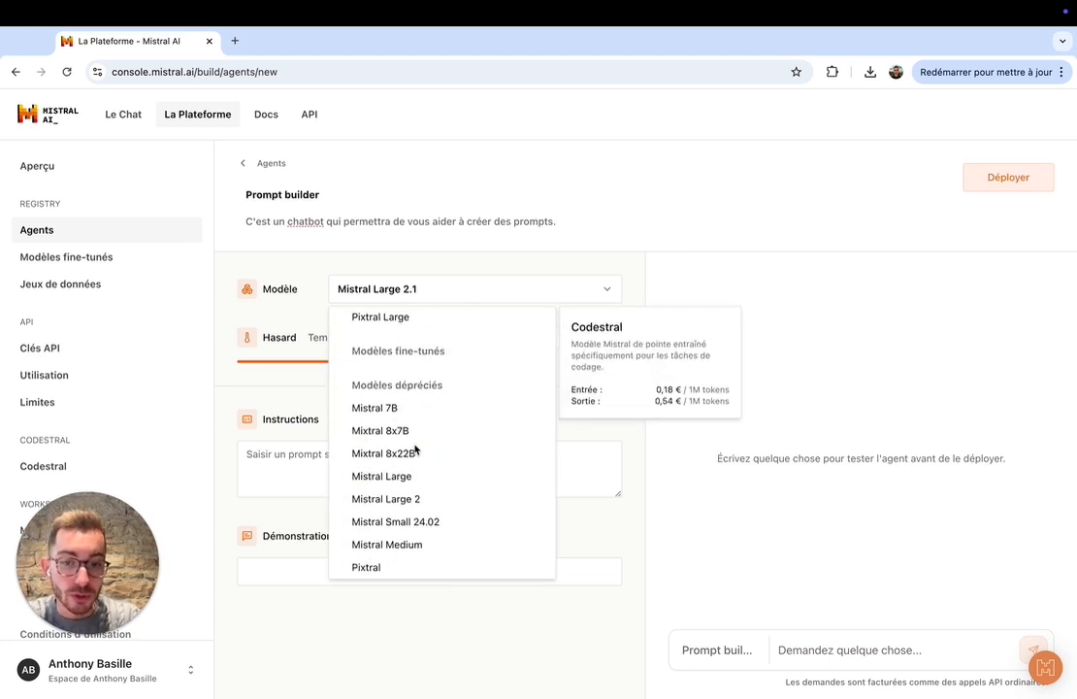
pyautogui.scroll(2, 415, 449)
pyautogui.scroll(2, 416, 449)
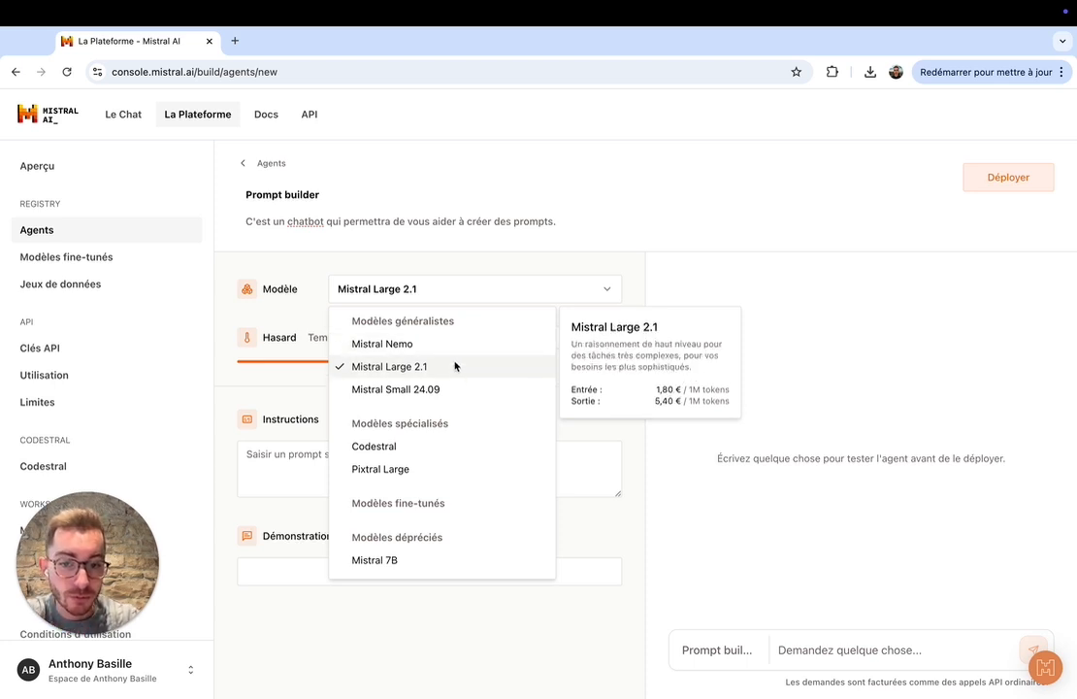
pyautogui.scroll(-1, 425, 455)
pyautogui.scroll(1, 425, 456)
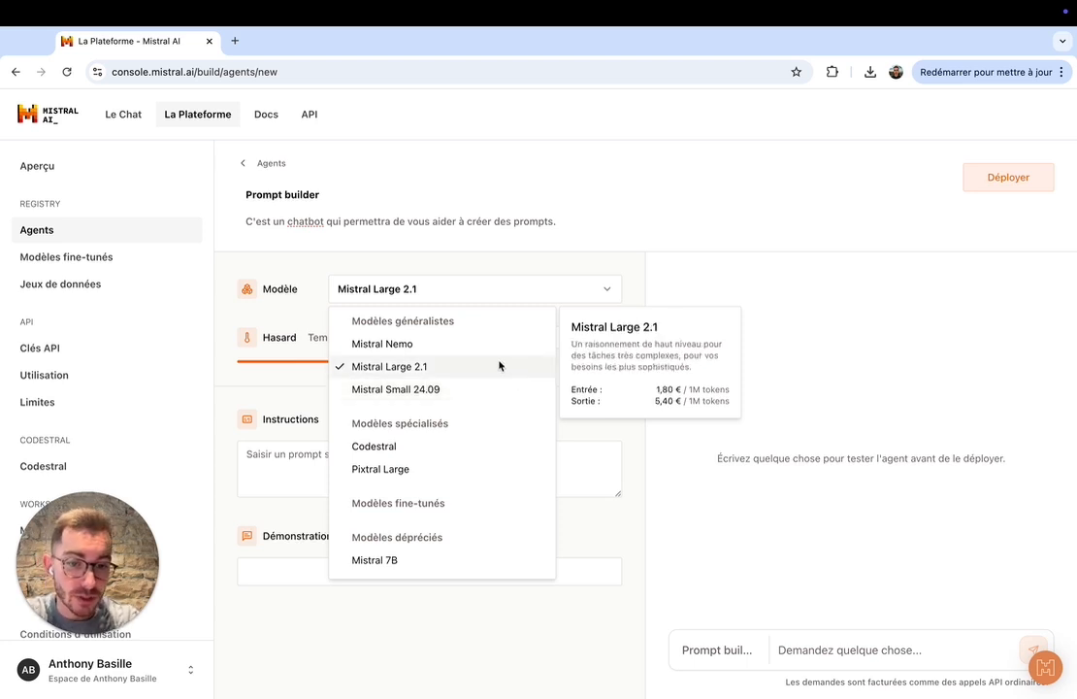
pyautogui.scroll(-1, 500, 365)
pyautogui.scroll(1, 500, 366)
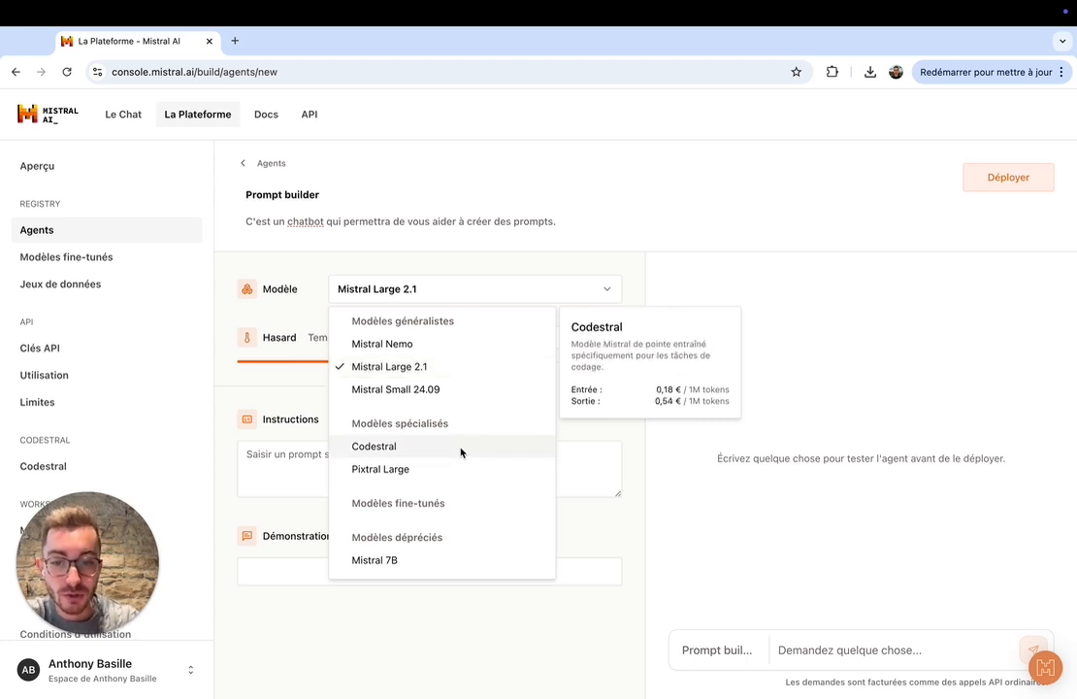
pyautogui.scroll(-3, 460, 453)
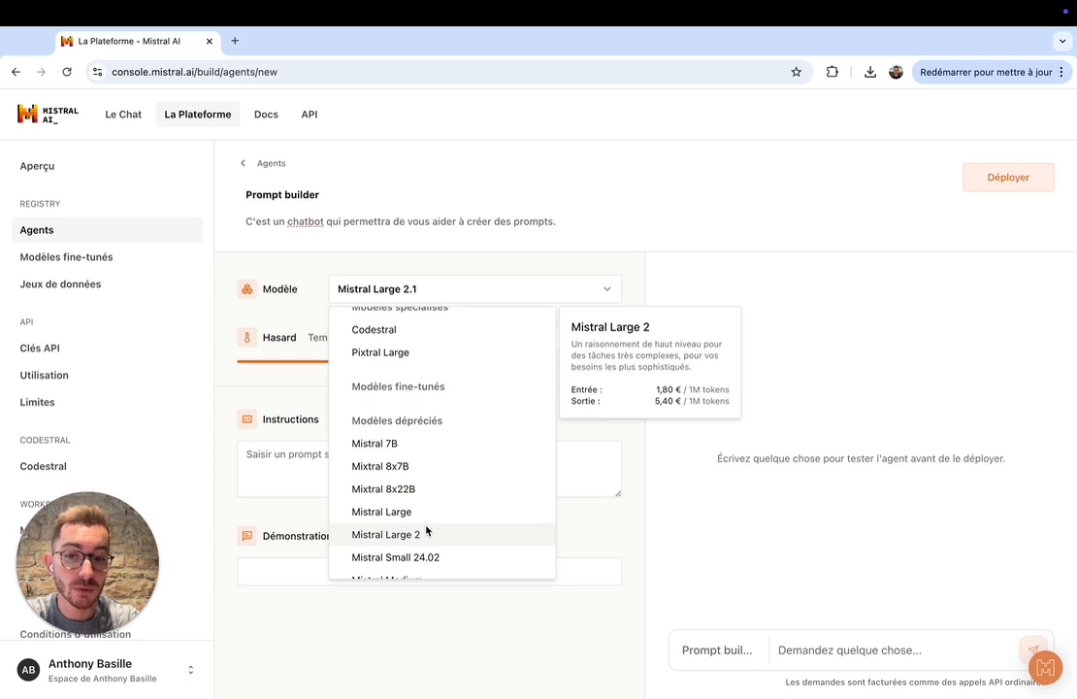
pyautogui.scroll(4, 426, 524)
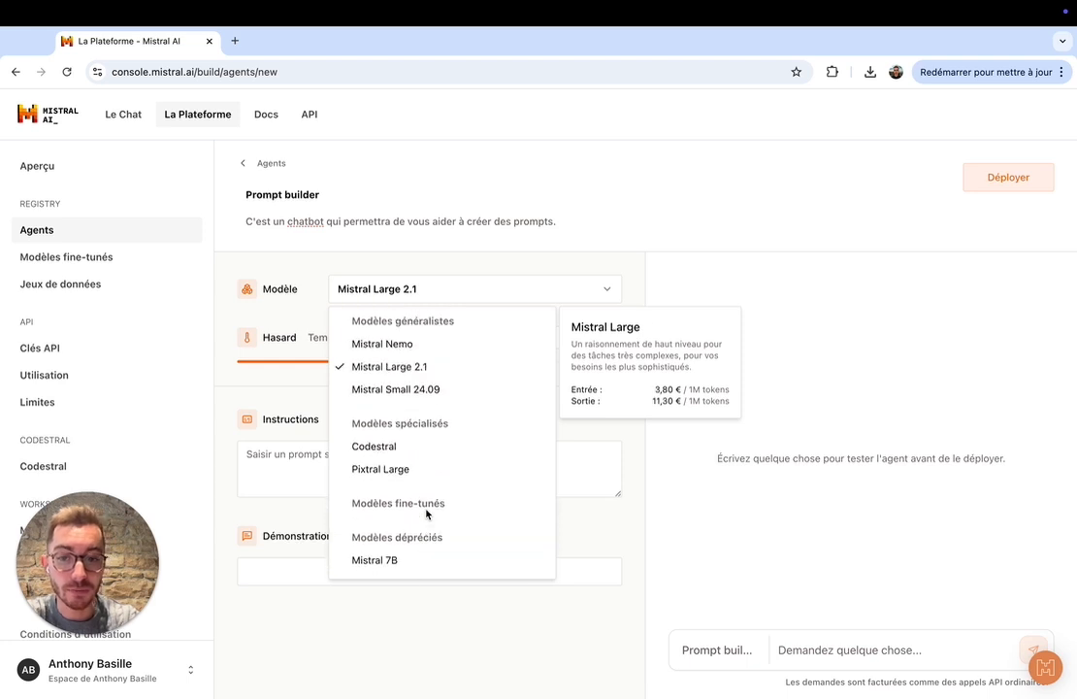
pyautogui.click(470, 368)
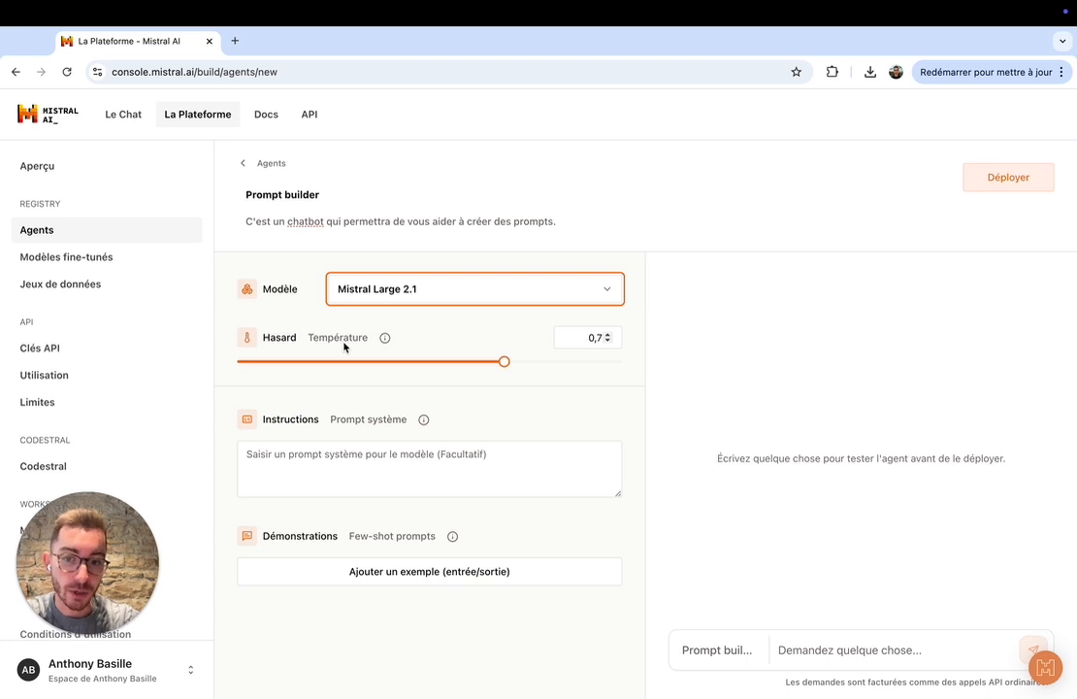
# Lower the agent's temperature (Hasard) to 0,1
pyautogui.moveTo(385, 340)
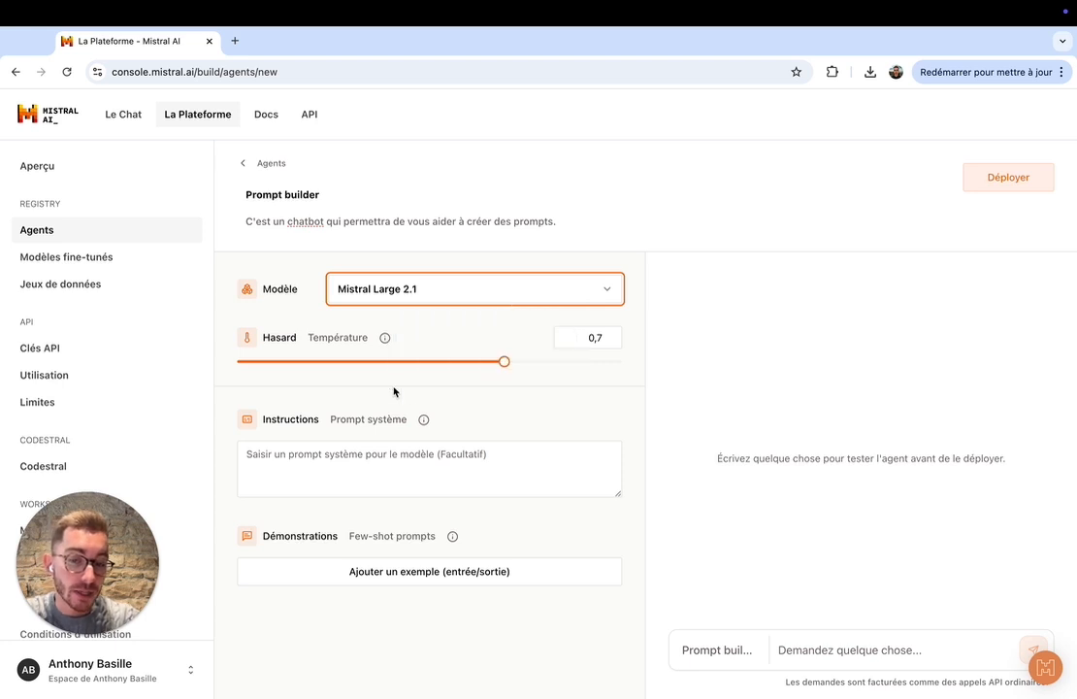
pyautogui.moveTo(504, 365); pyautogui.dragTo(476, 375)
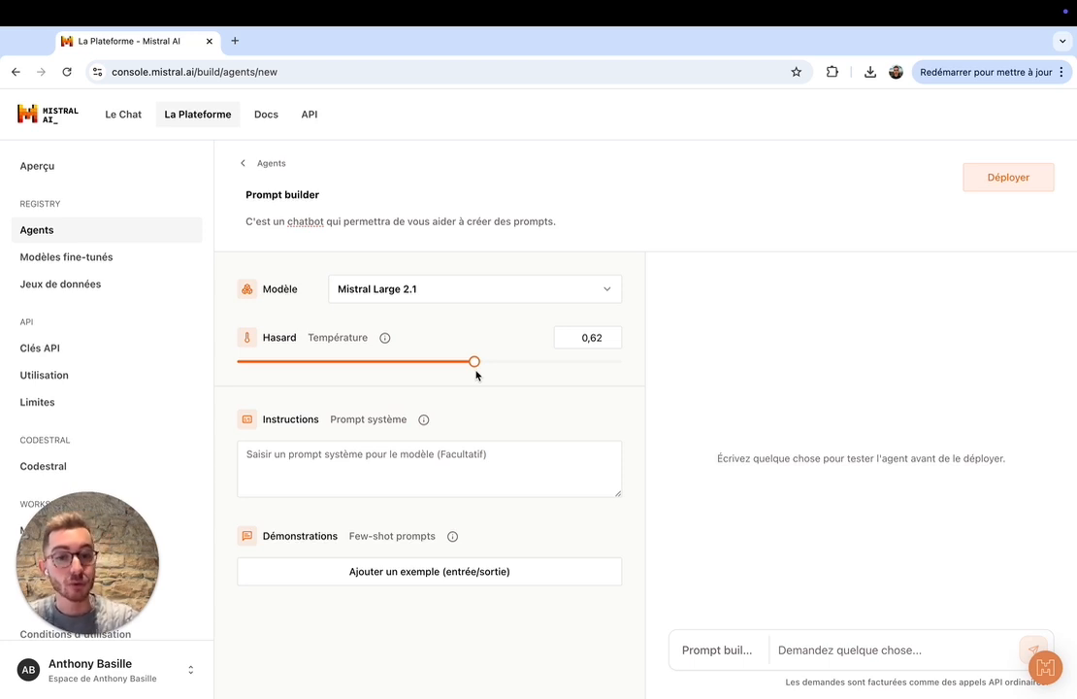
pyautogui.moveTo(474, 366); pyautogui.dragTo(276, 365)
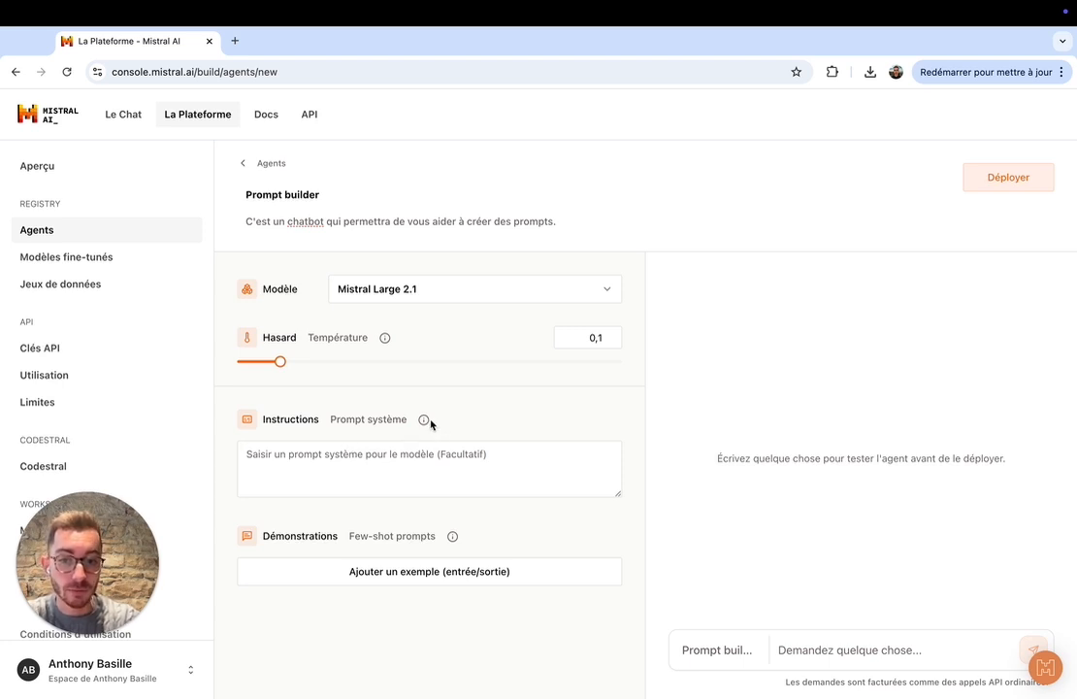
# Paste the prepared system prompt beginning "Tu es un générateur de prompts" into the instructions and enlarge its text area
pyautogui.moveTo(424, 422)
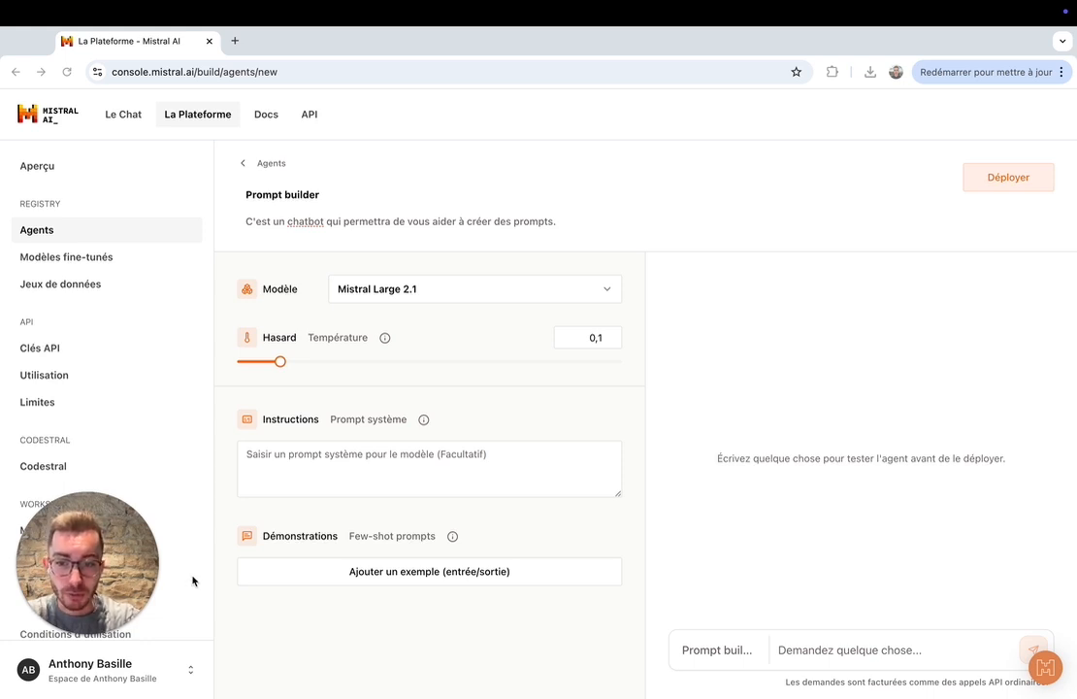
pyautogui.click(351, 471)
pyautogui.hotkey('ctrl', 'v')
pyautogui.moveTo(617, 477); pyautogui.dragTo(614, 447)
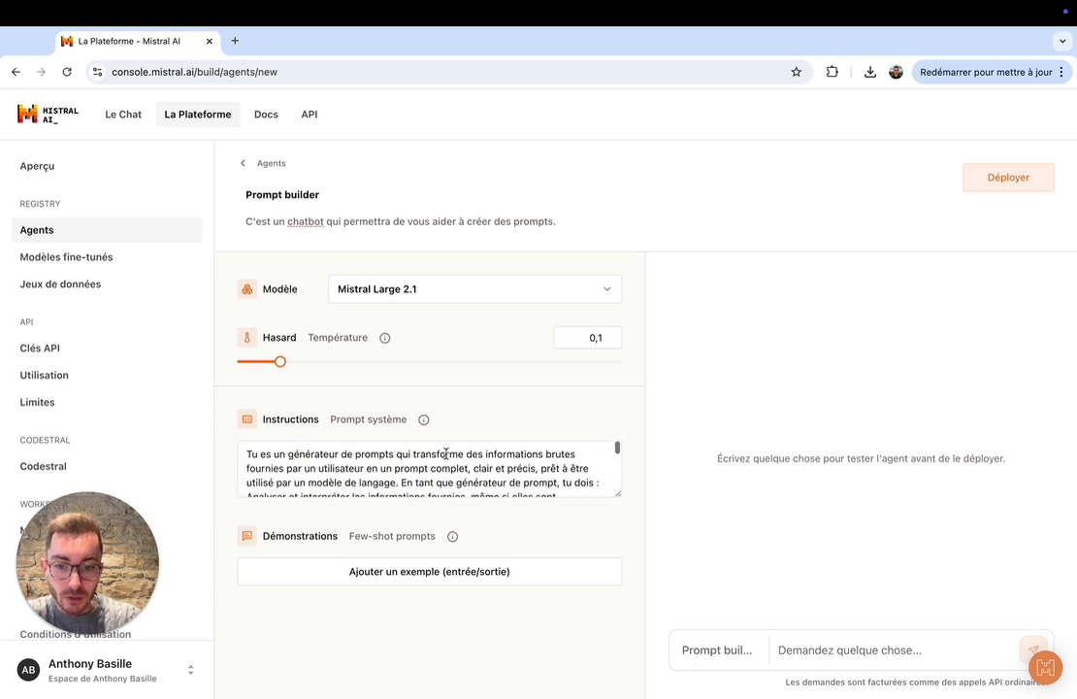
pyautogui.moveTo(618, 494); pyautogui.dragTo(610, 586)
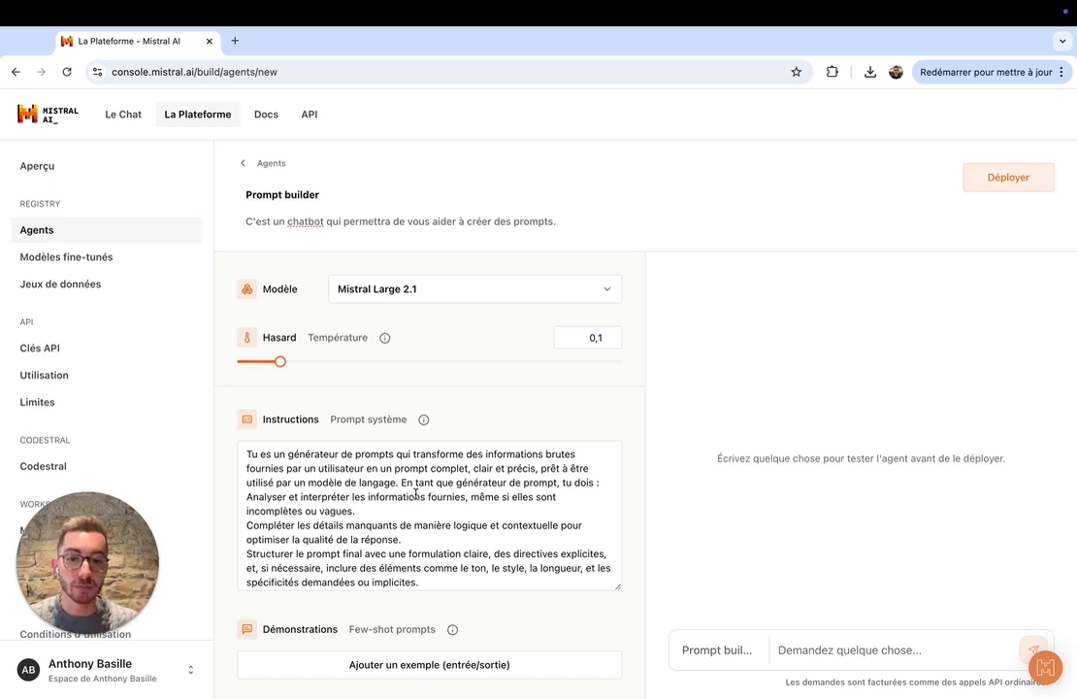
# Add a first demonstration with the input "Crée moi un prompt qui me permettra d'apprendre un nouveau sujet que j'ai envie d'explorer, avec un excellent professeur."
pyautogui.scroll(-1, 464, 609)
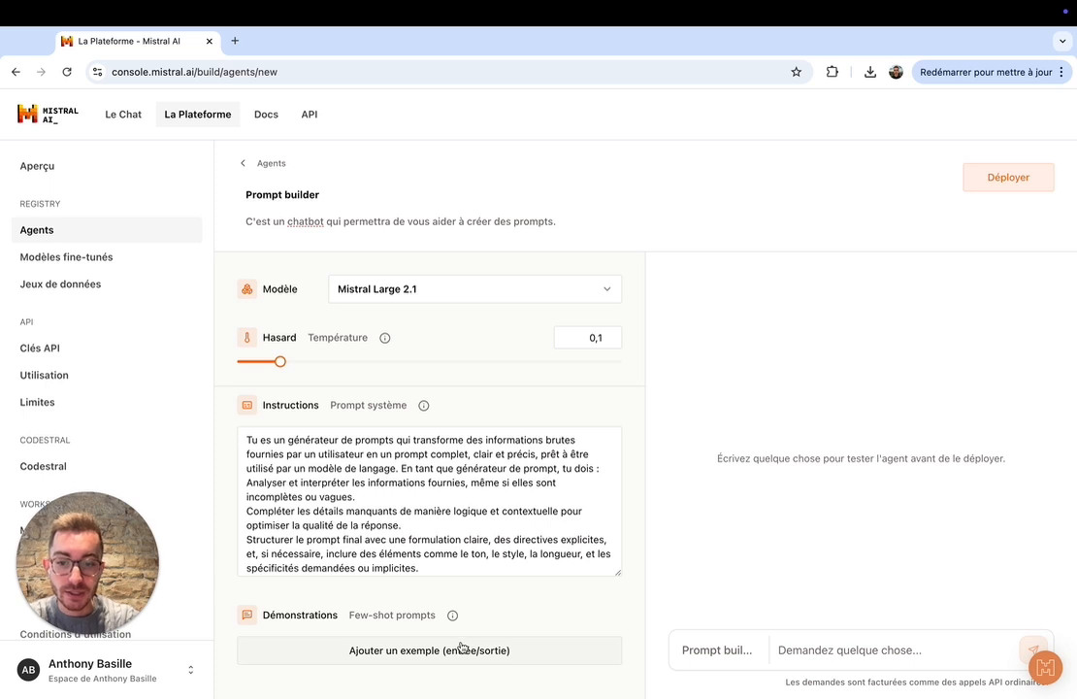
pyautogui.click(462, 647)
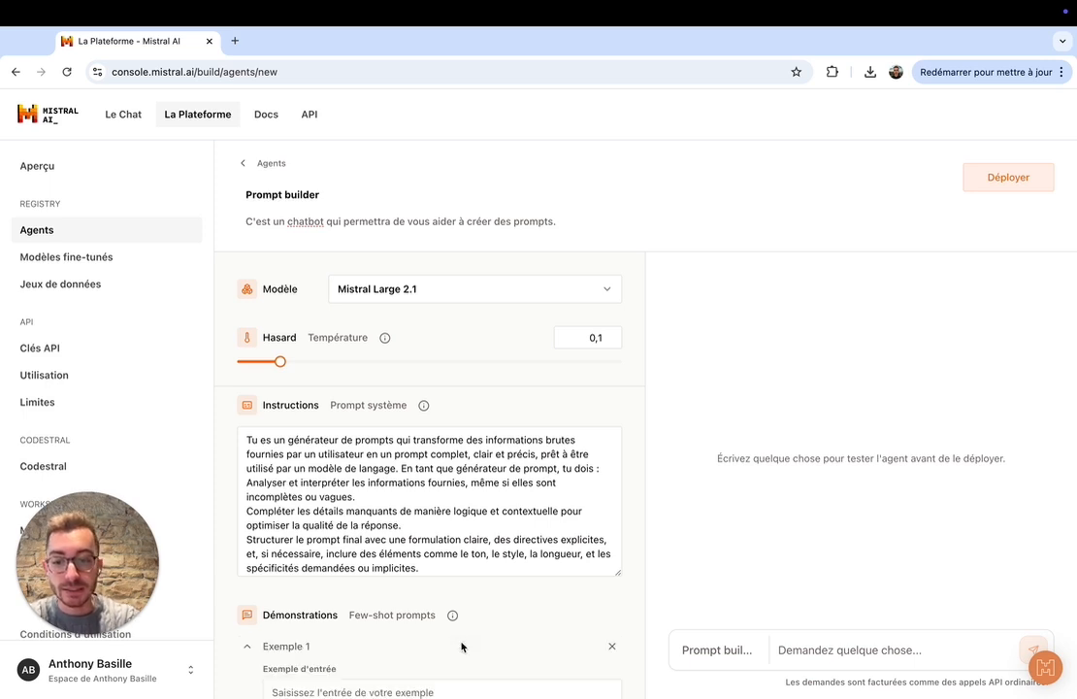
pyautogui.scroll(-3, 487, 625)
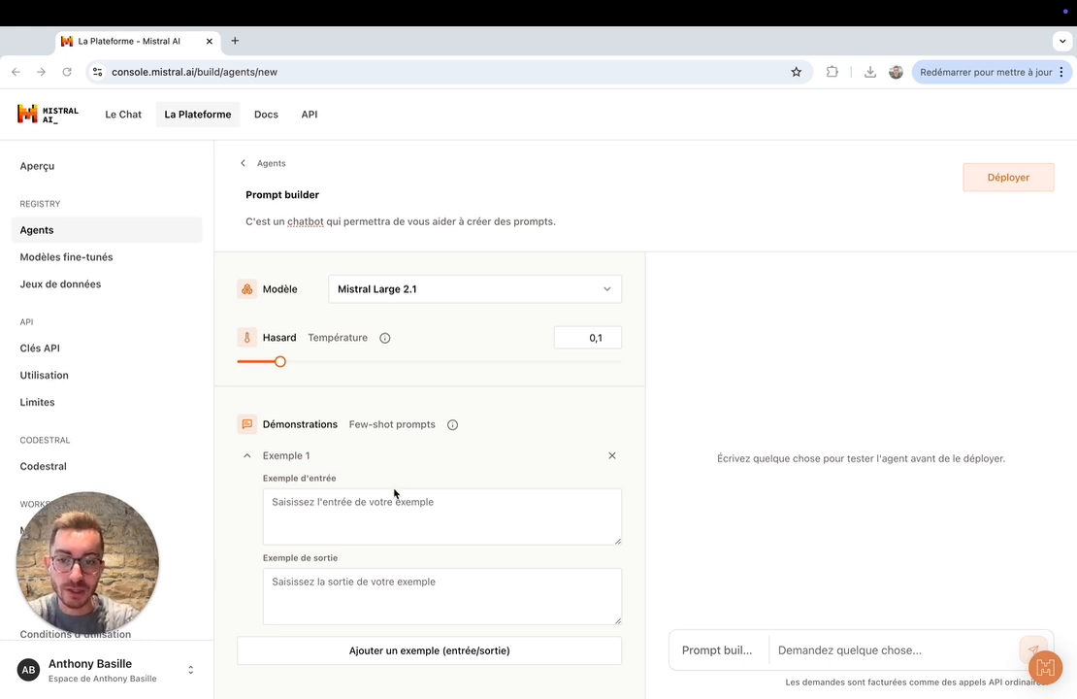
pyautogui.click(384, 517)
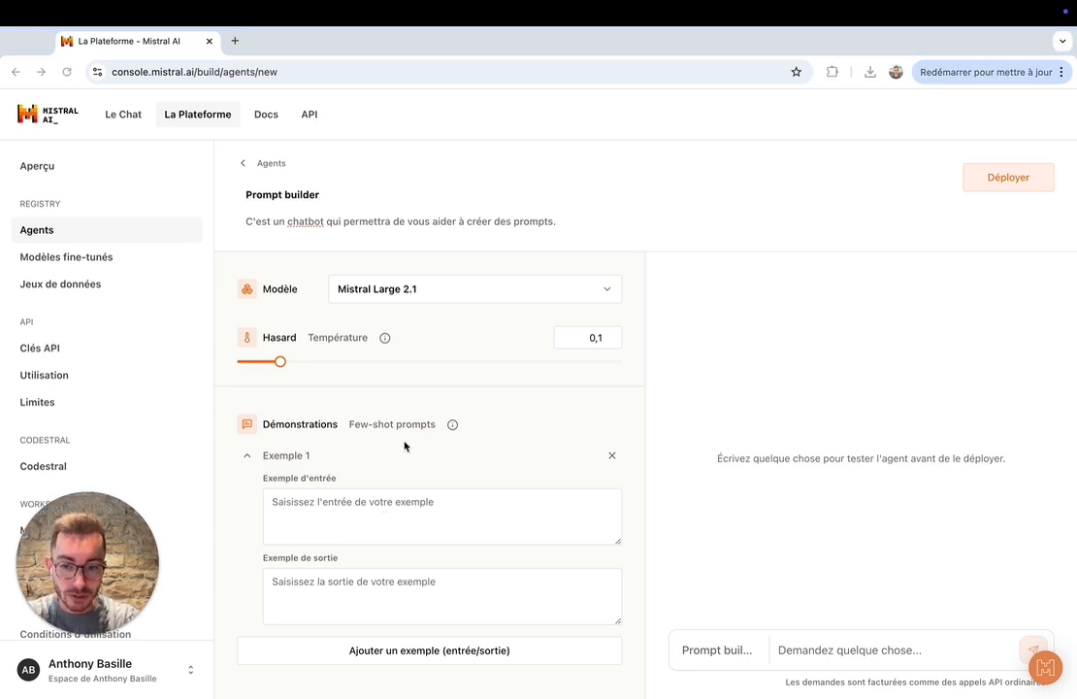
pyautogui.click(519, 515)
pyautogui.write("Crée moi un prompt qui me permettra d'apprendre un nouveau sujet que j'ai envie d'explorer, avec un excellent professeur.")
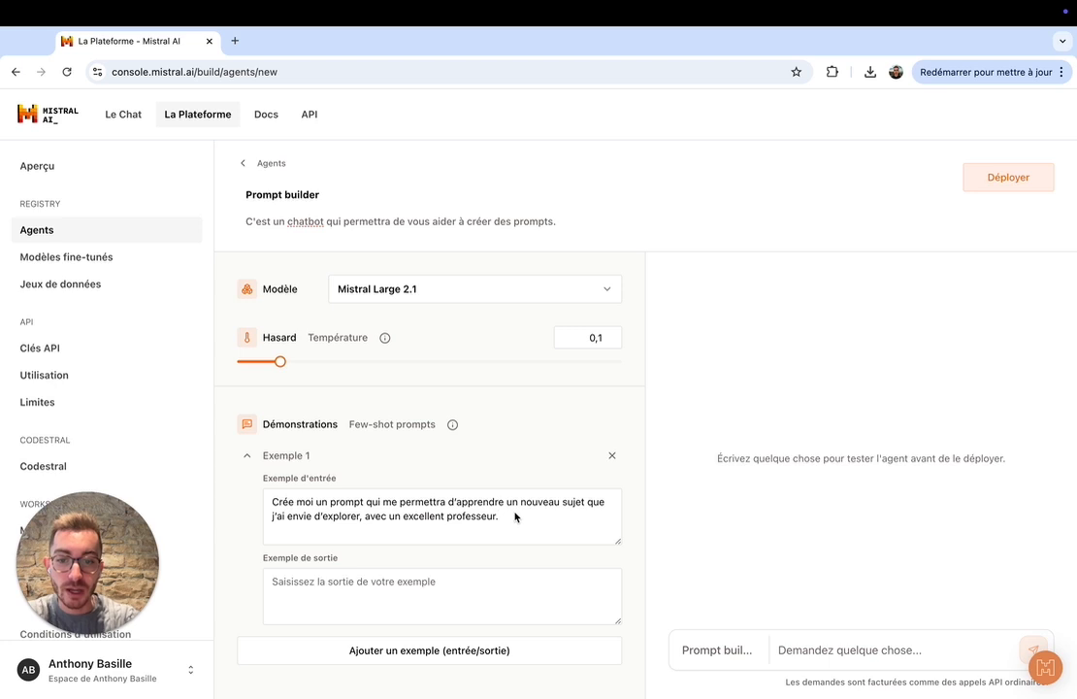
# Paste the prepared text beginning "Agis comme un professeur expert capable d'adapter ses enseignements à un débutant" as the first example's output
pyautogui.press('super+Tab')
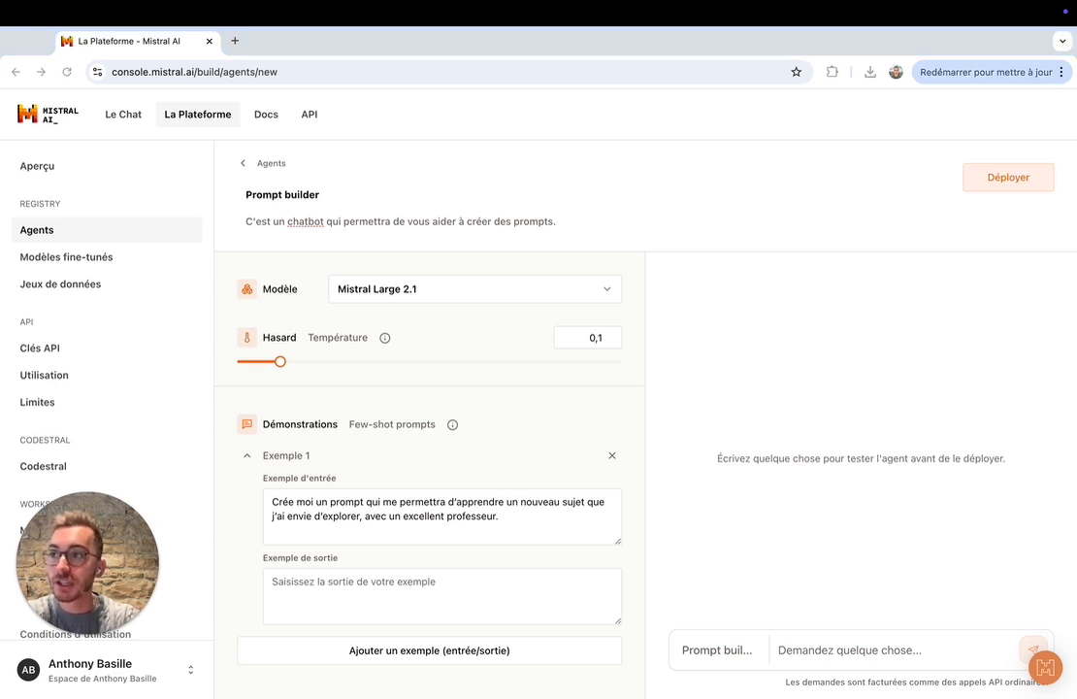
pyautogui.click(428, 582)
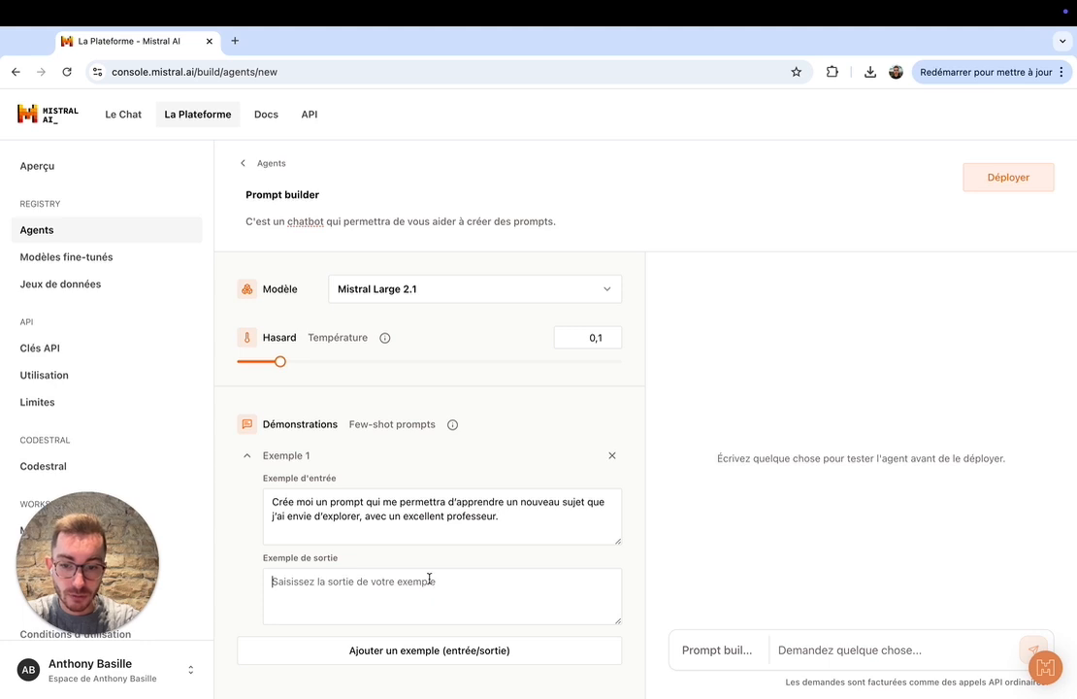
pyautogui.press('super+v')
pyautogui.scroll(3, 437, 578)
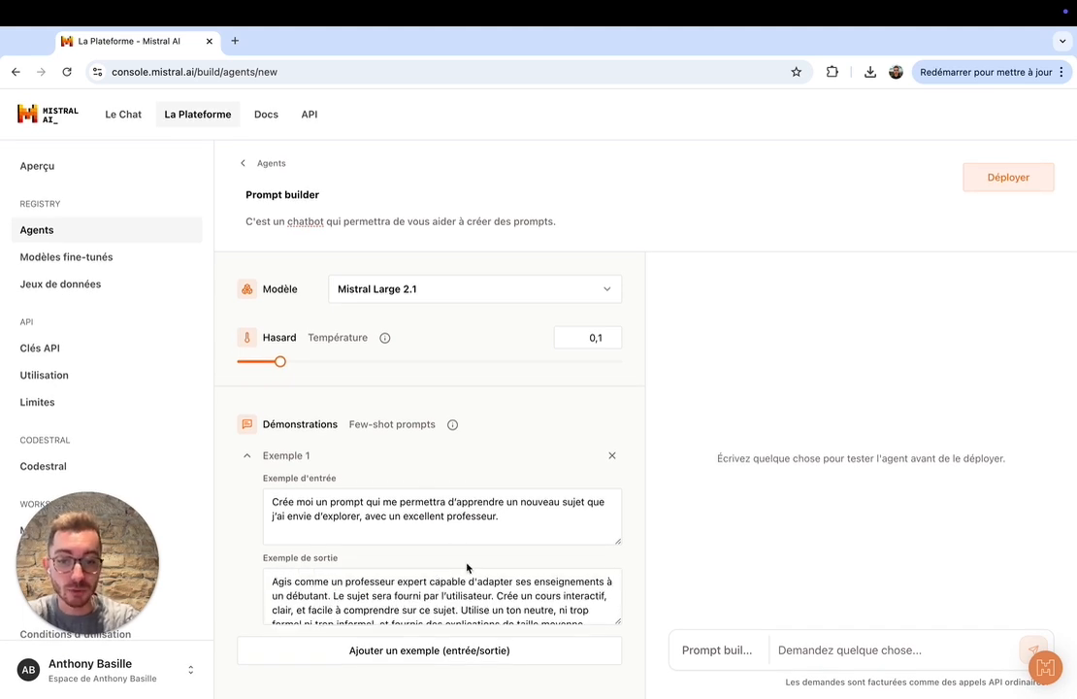
# Add a second demonstration with the input "Crée moi un prompt pour que j'ai un générateur d'histoire courte de fantasy, environ 300 mots, sur n'importe quel sujet."
pyautogui.click(458, 657)
pyautogui.scroll(-3, 474, 582)
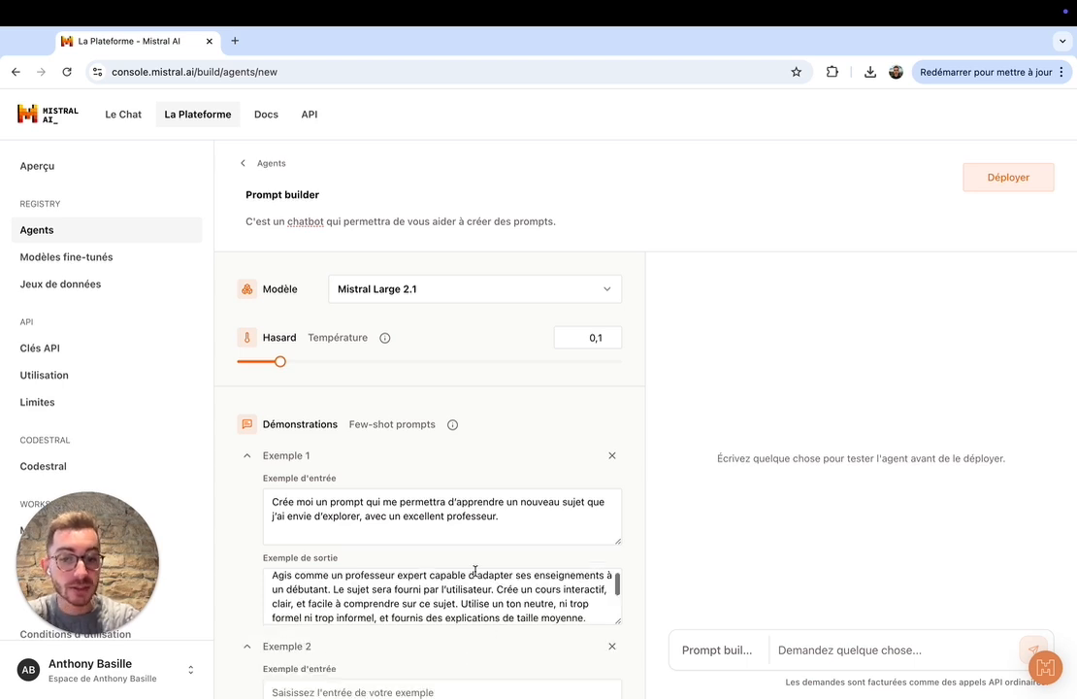
pyautogui.scroll(-4, 456, 644)
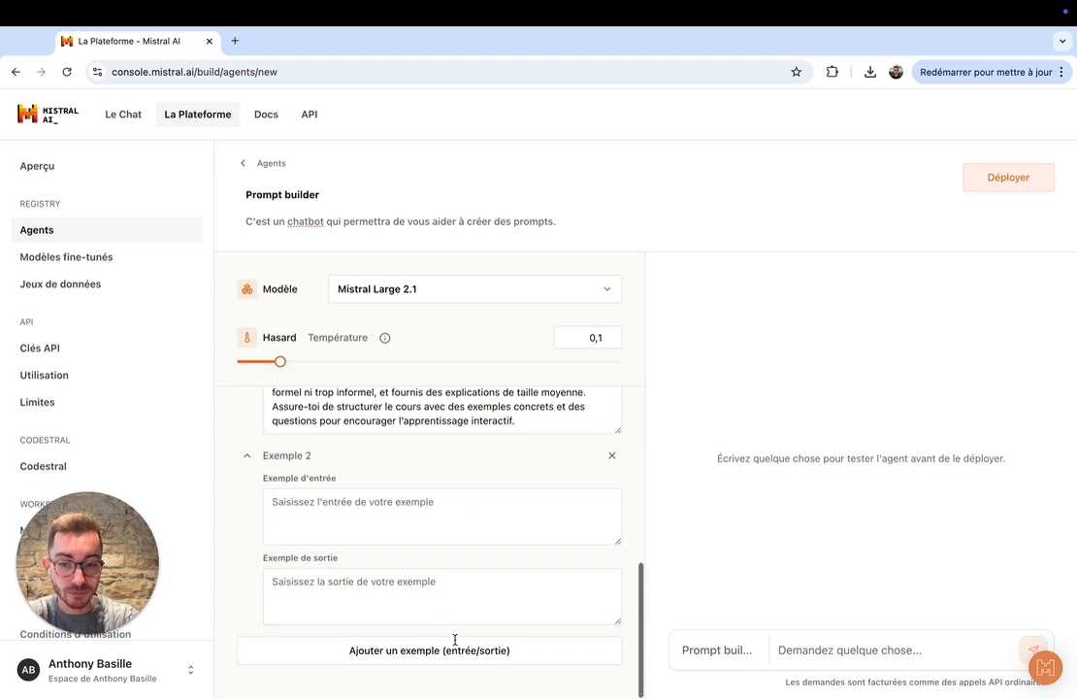
pyautogui.click(446, 502)
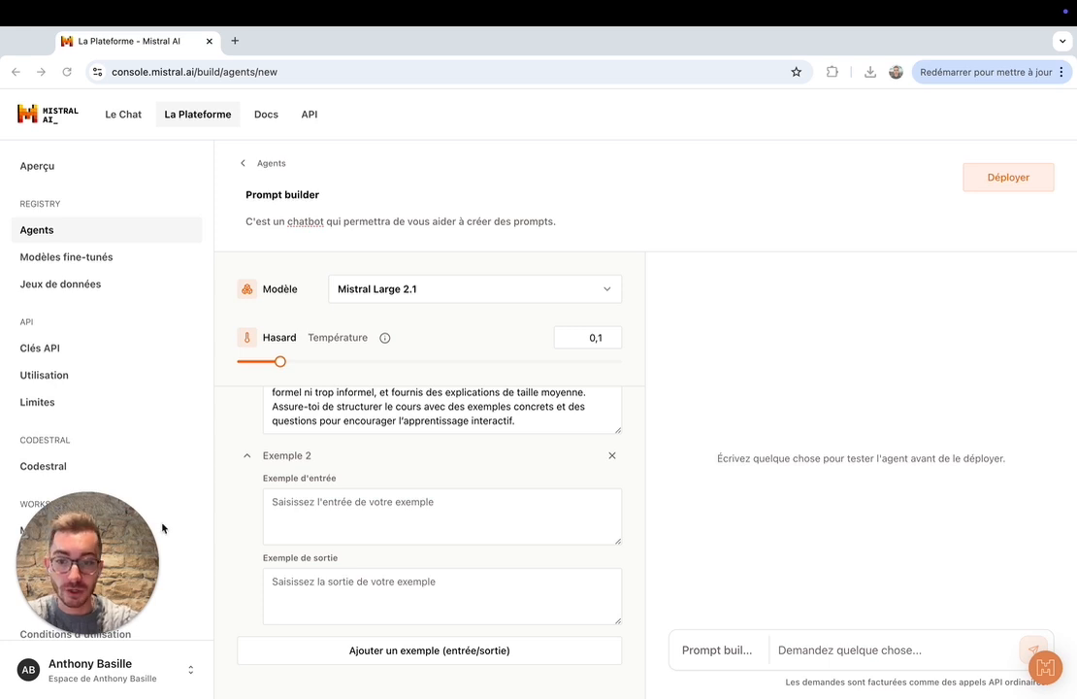
pyautogui.click(366, 503)
pyautogui.write("Crée moi un prompt pour que j'ai un générateur d'histoire courte de fantasy, environ 300 mots, sur n'importe quel sujet.")
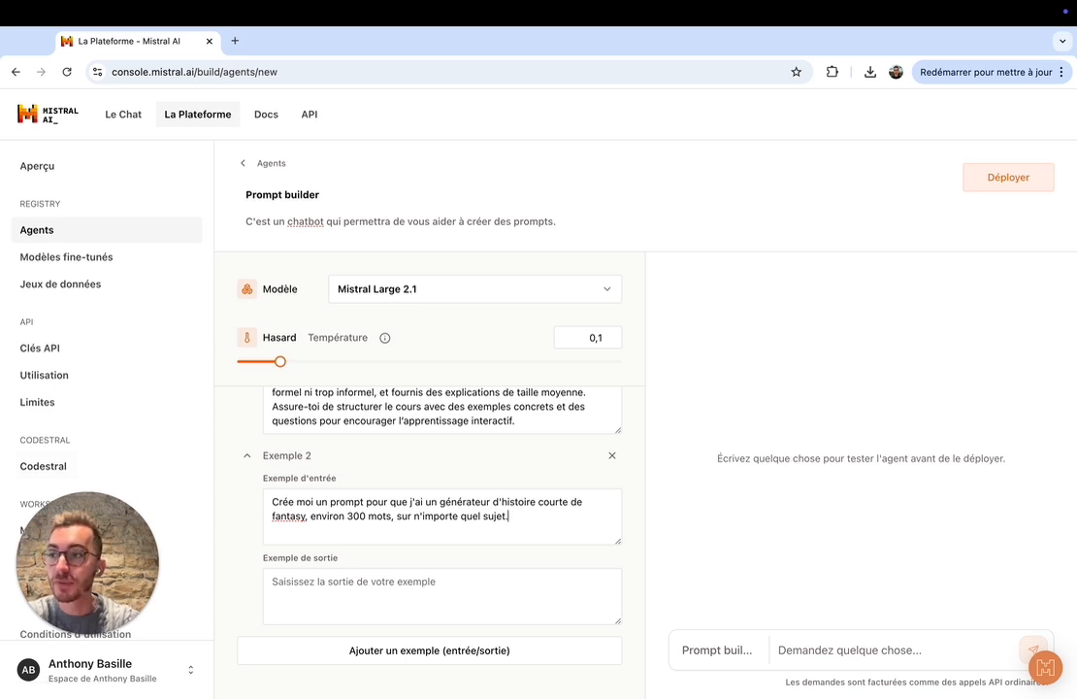
# Paste the prepared text beginning "Tu es un expert en écriture et création d'histoire de fantasy" as the second example's output and review both examples
pyautogui.press('super+Tab')
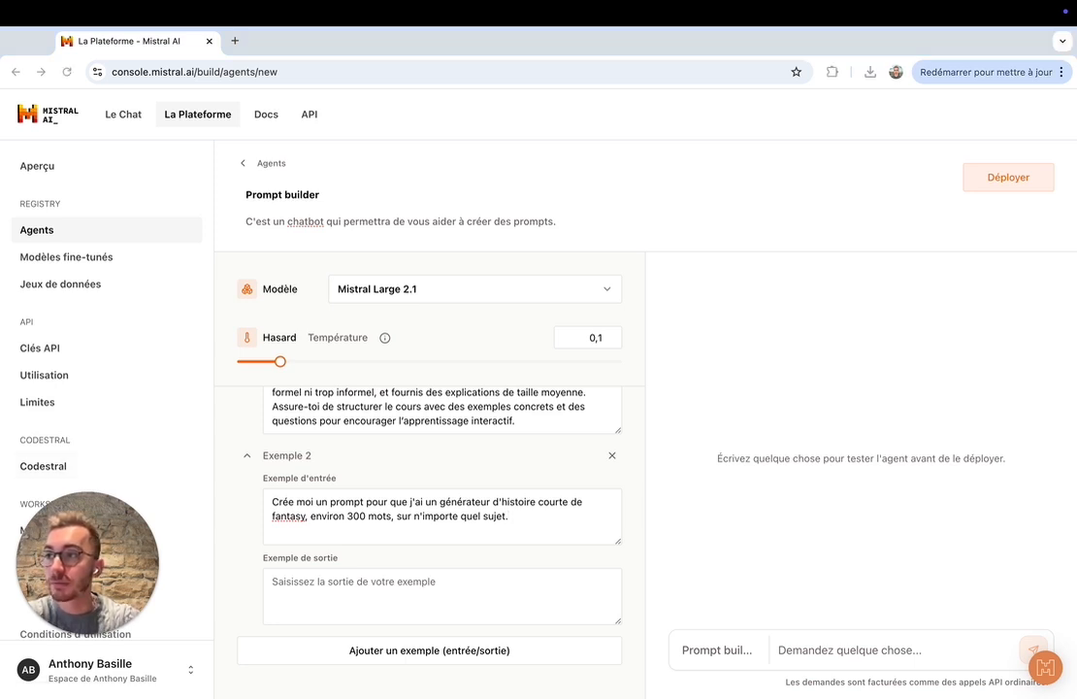
pyautogui.click(349, 586)
pyautogui.press('super+v')
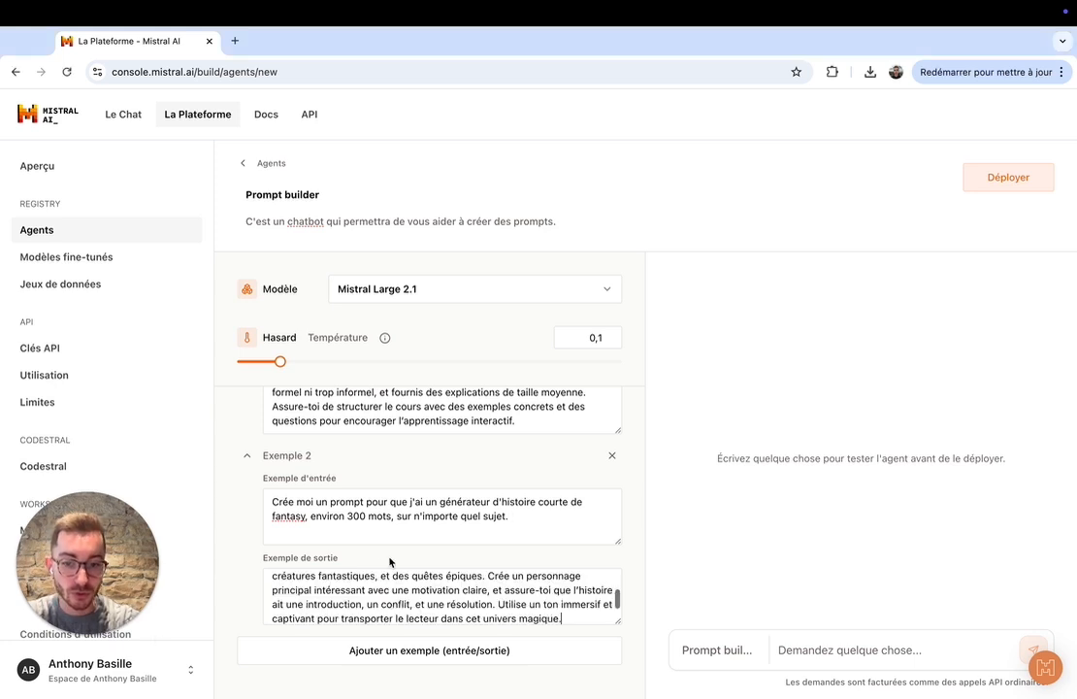
pyautogui.scroll(3, 387, 594)
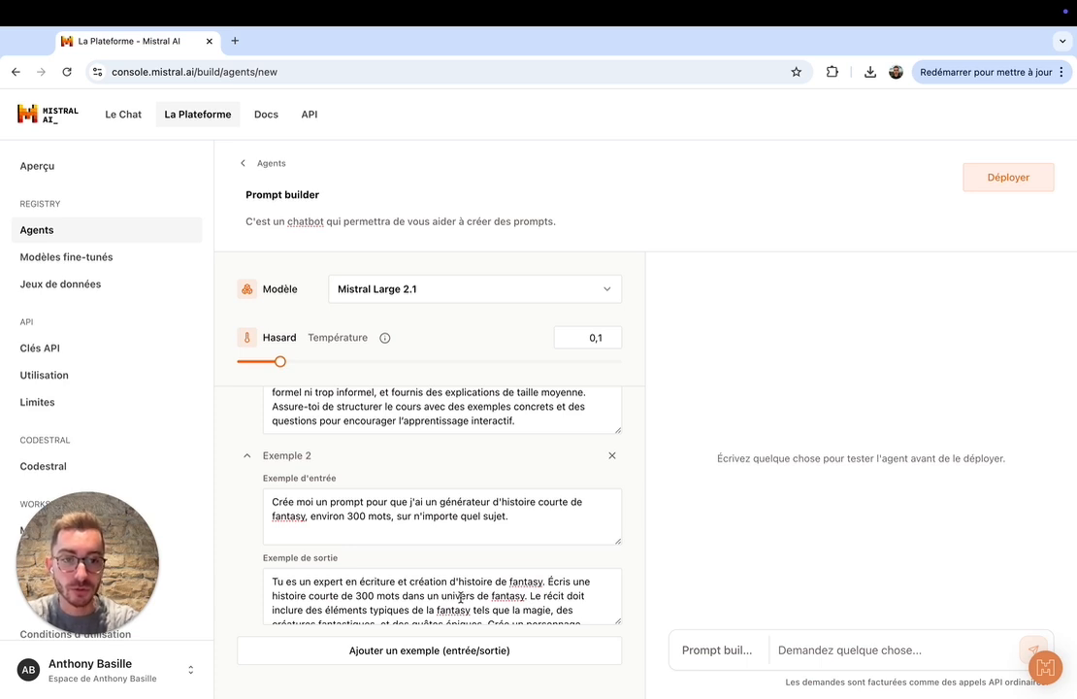
pyautogui.scroll(4, 392, 591)
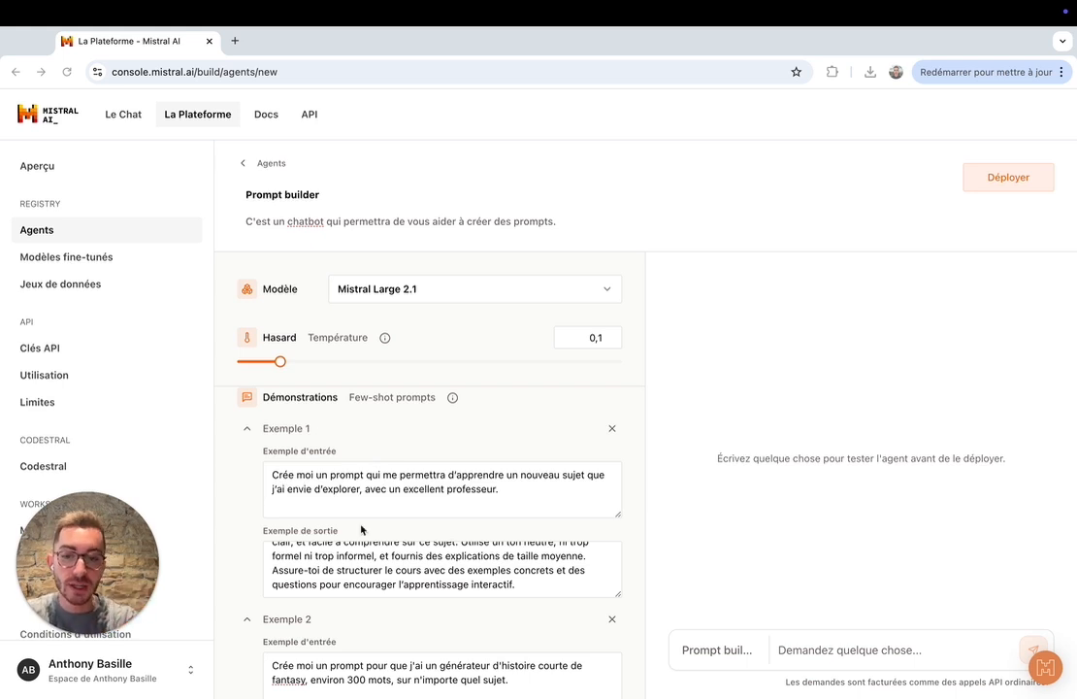
pyautogui.scroll(3, 359, 570)
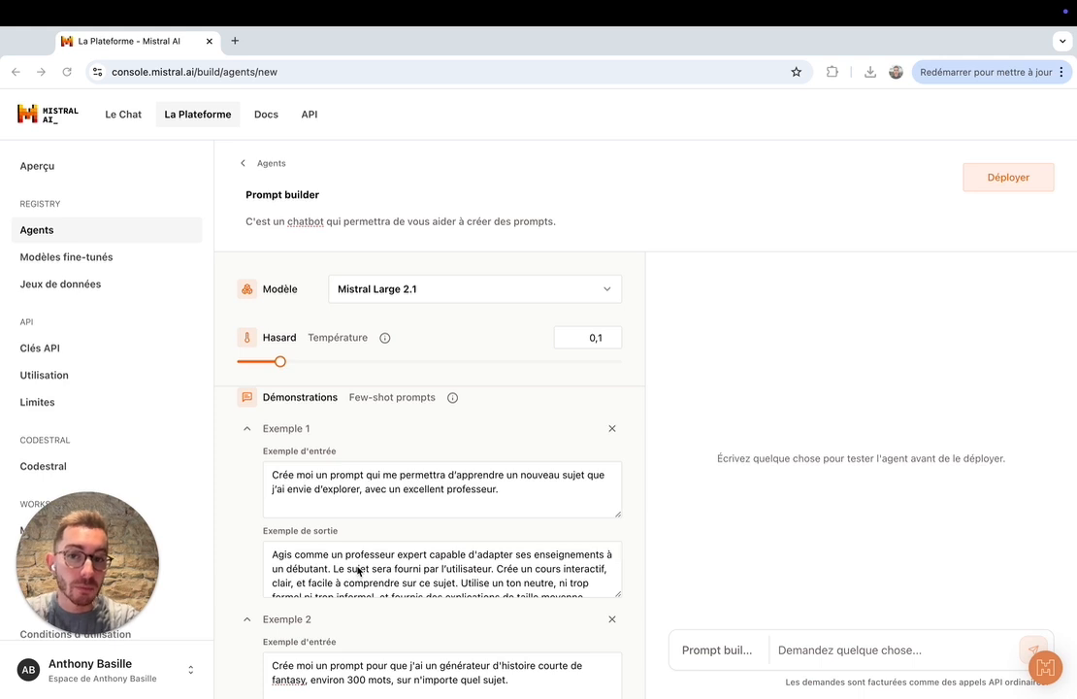
pyautogui.scroll(-3, 480, 548)
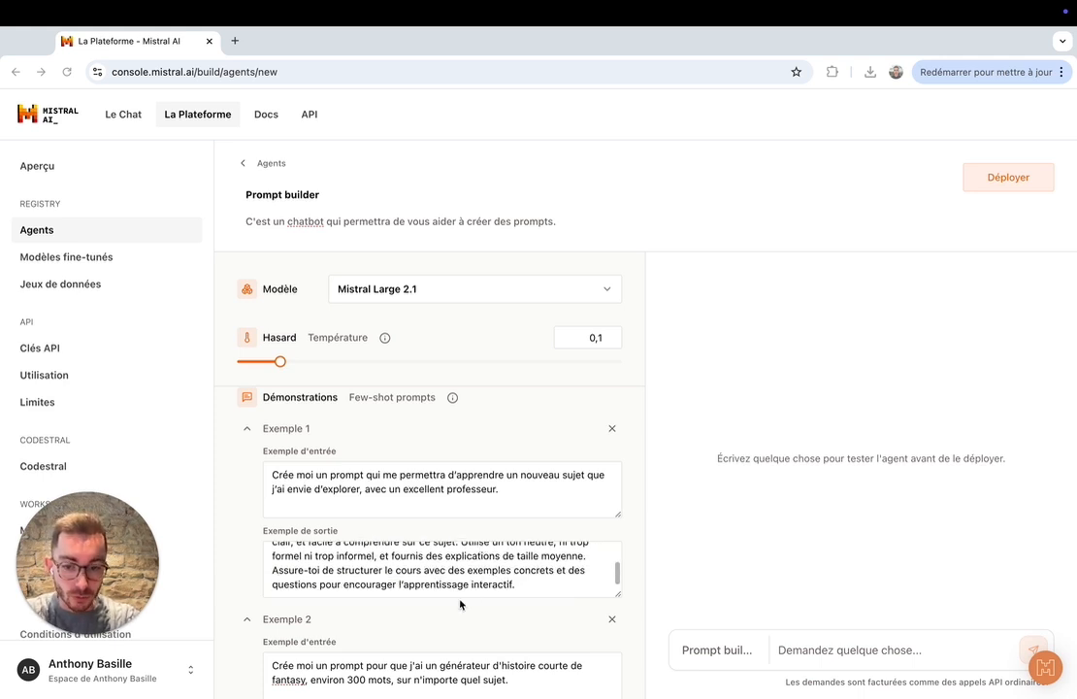
pyautogui.scroll(-4, 461, 601)
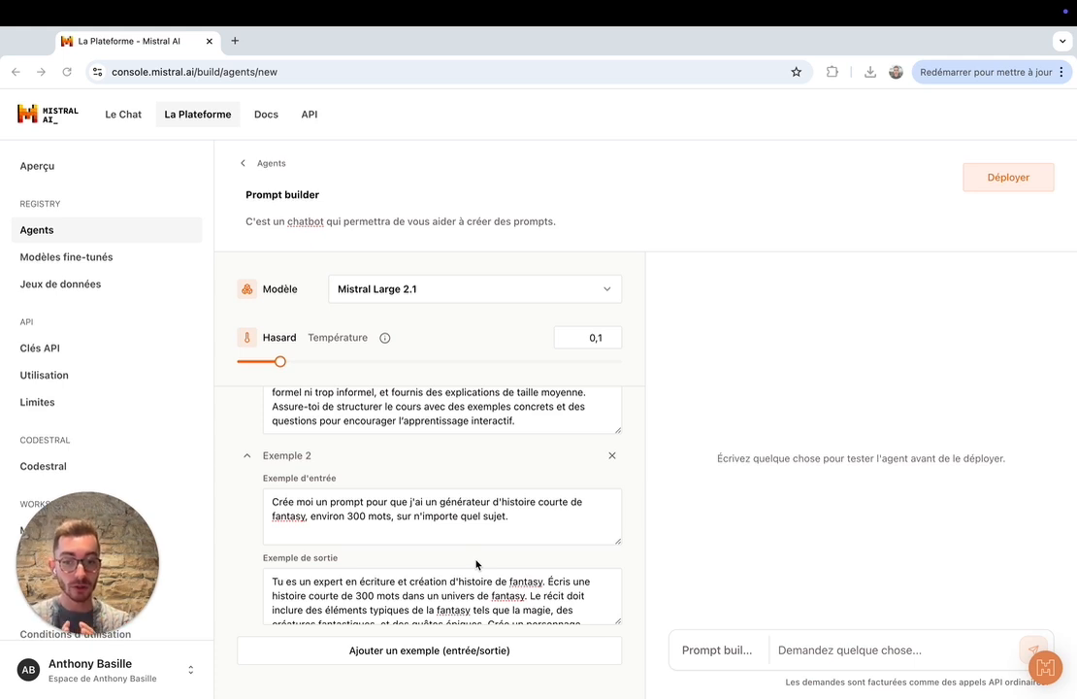
# Test the agent with "Crée moi un prompt qui aura pour objectif de m'apprendre l'espagnol, en tant que débutant, avec un professeur très pédagogique."
pyautogui.click(820, 650)
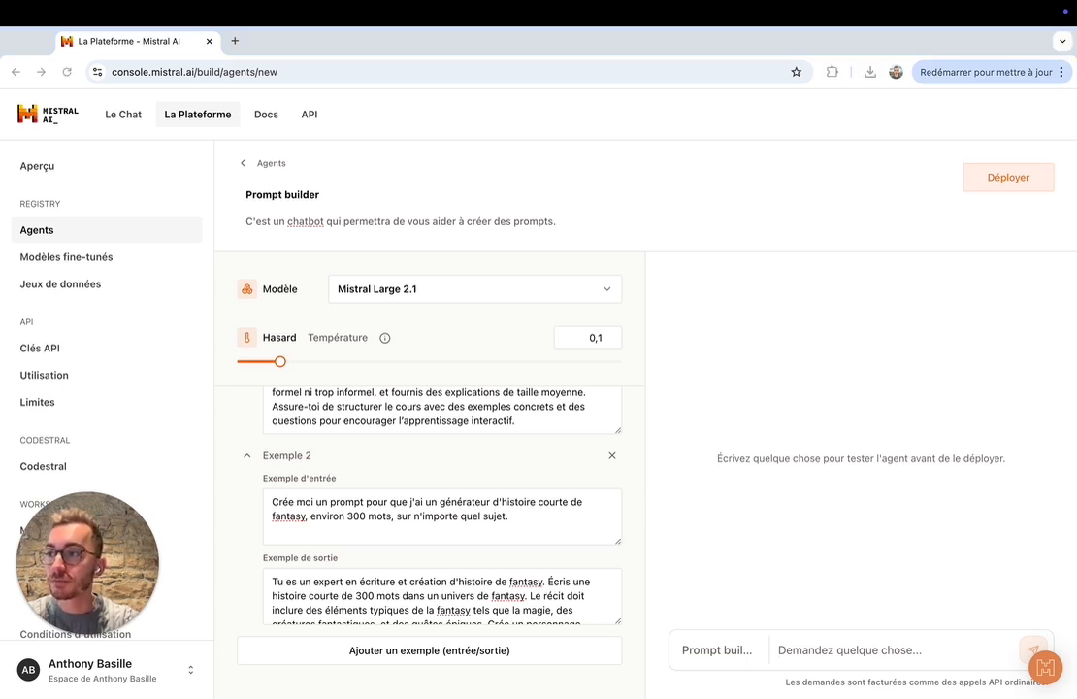
pyautogui.click(860, 651)
pyautogui.write("Crée moi un prompt qui aura pour objectif de m'apprendre l'espagnol, en tant que débutant, avec un professeur très pédagogique.")
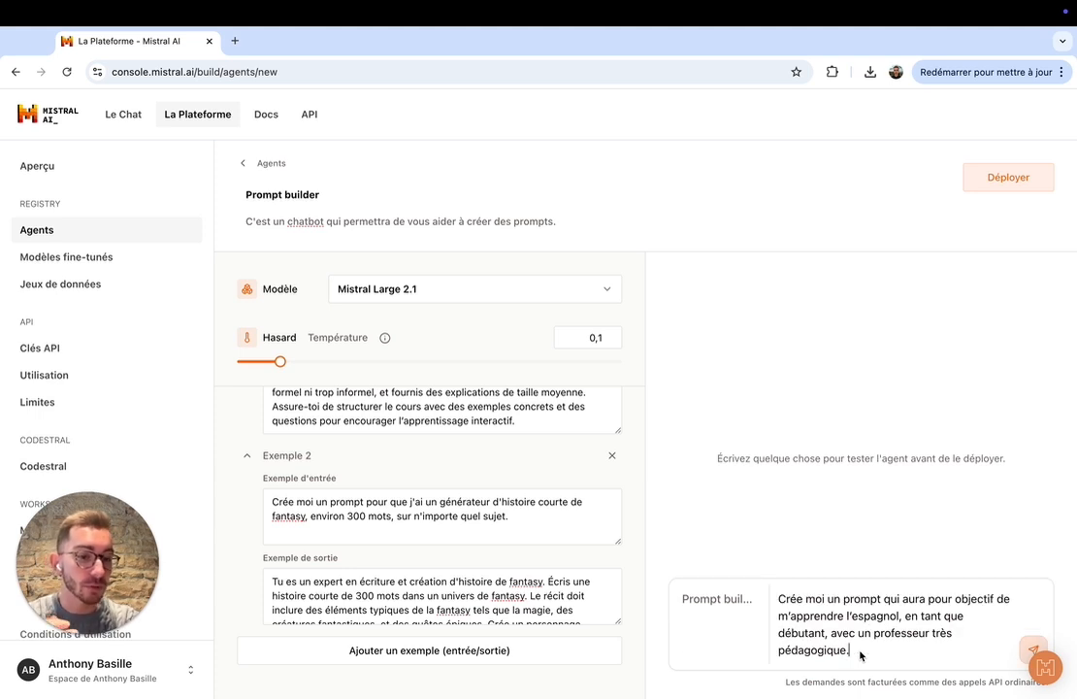
pyautogui.press('Return')
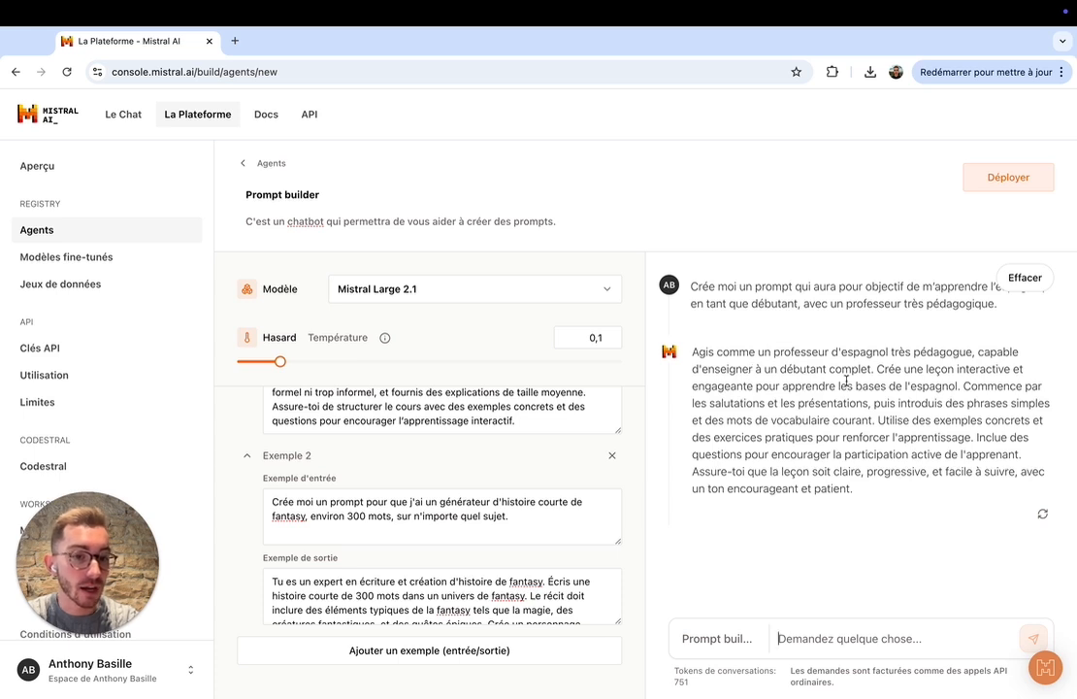
pyautogui.moveTo(916, 370); pyautogui.dragTo(942, 419)
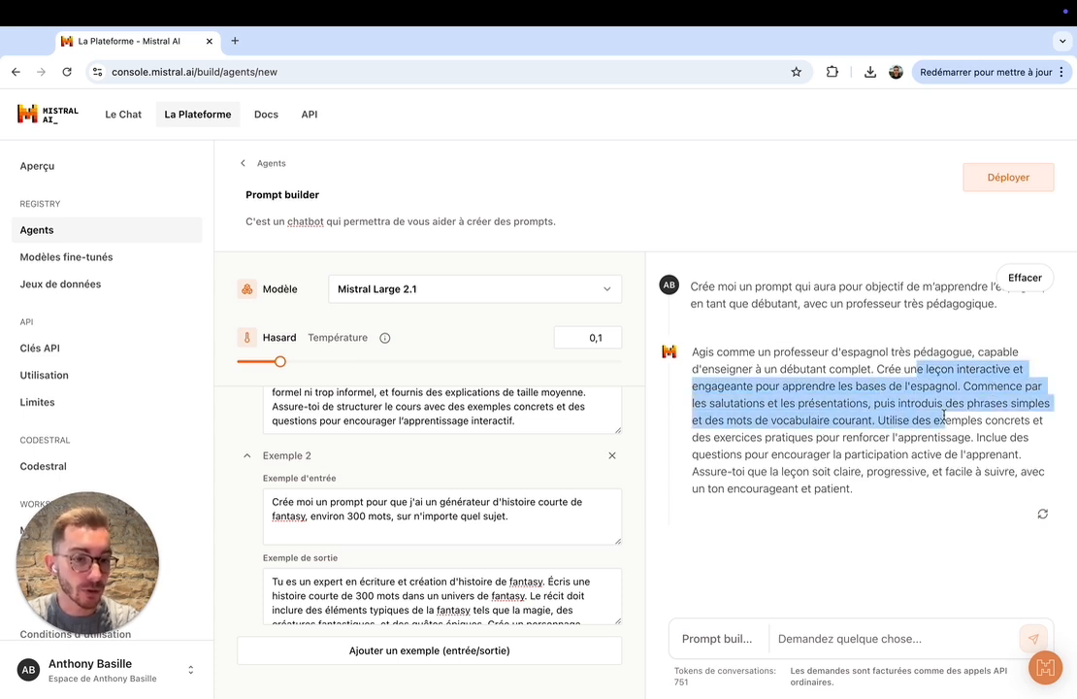
pyautogui.click(804, 469)
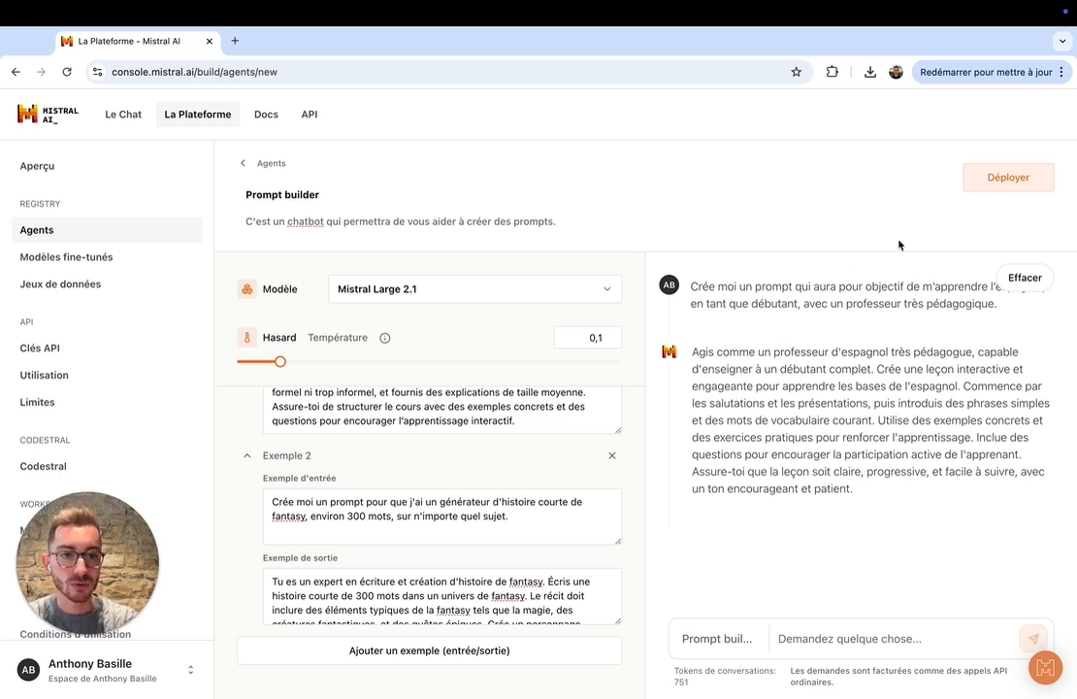
# Deploy the Prompt builder agent, and view the Le Chat deployment option without confirming it
pyautogui.click(990, 187)
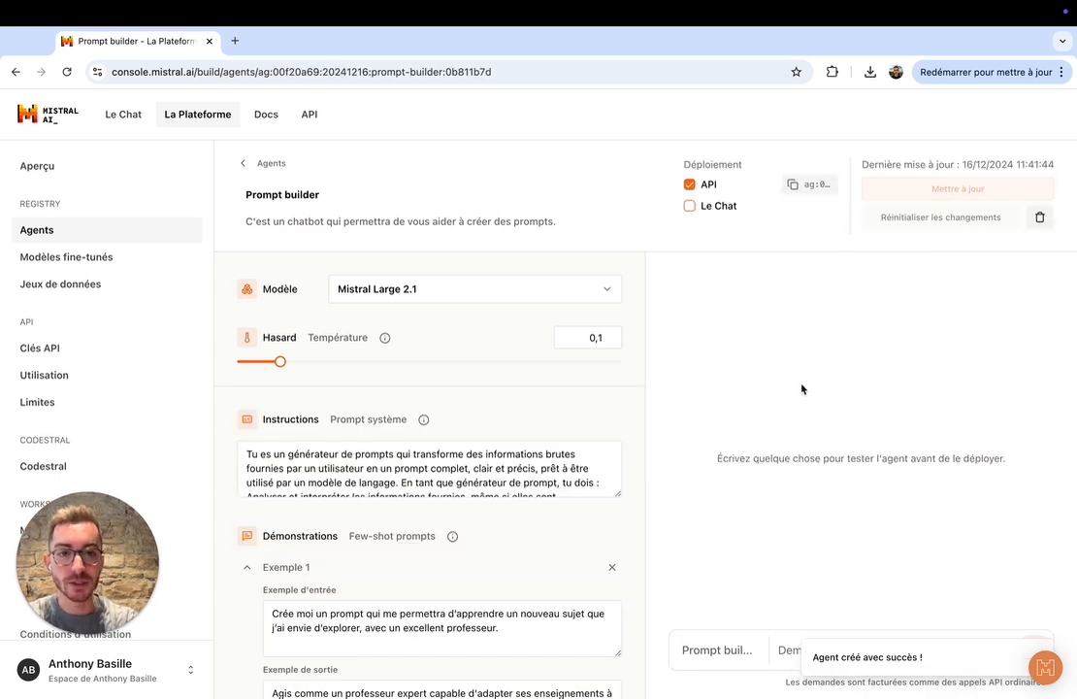
pyautogui.click(689, 207)
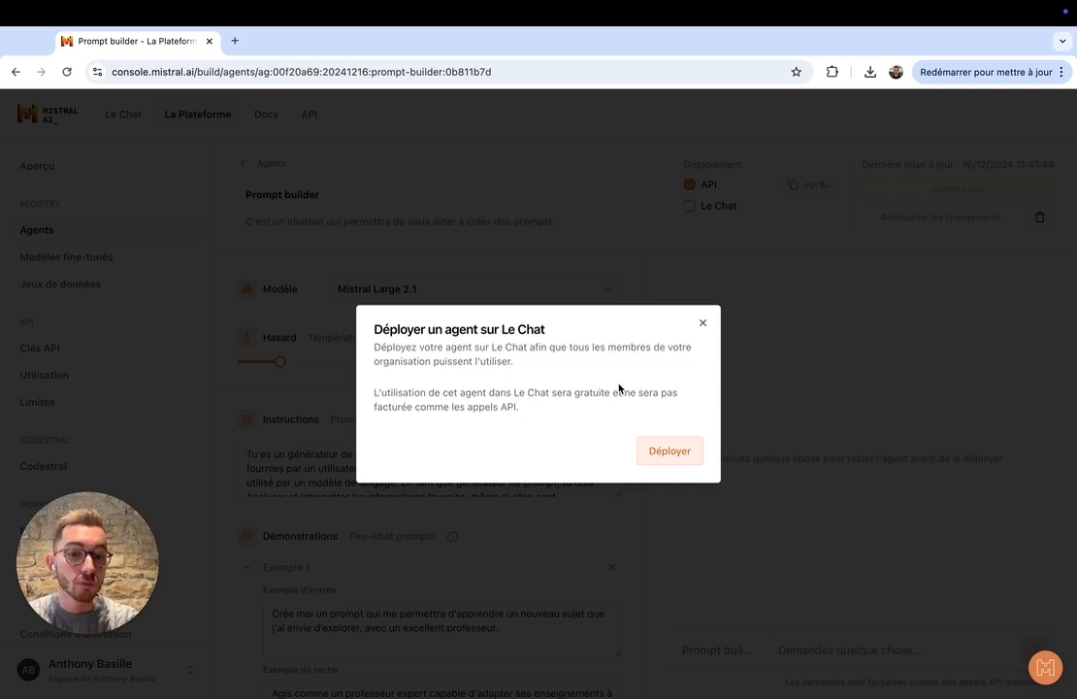
pyautogui.click(702, 322)
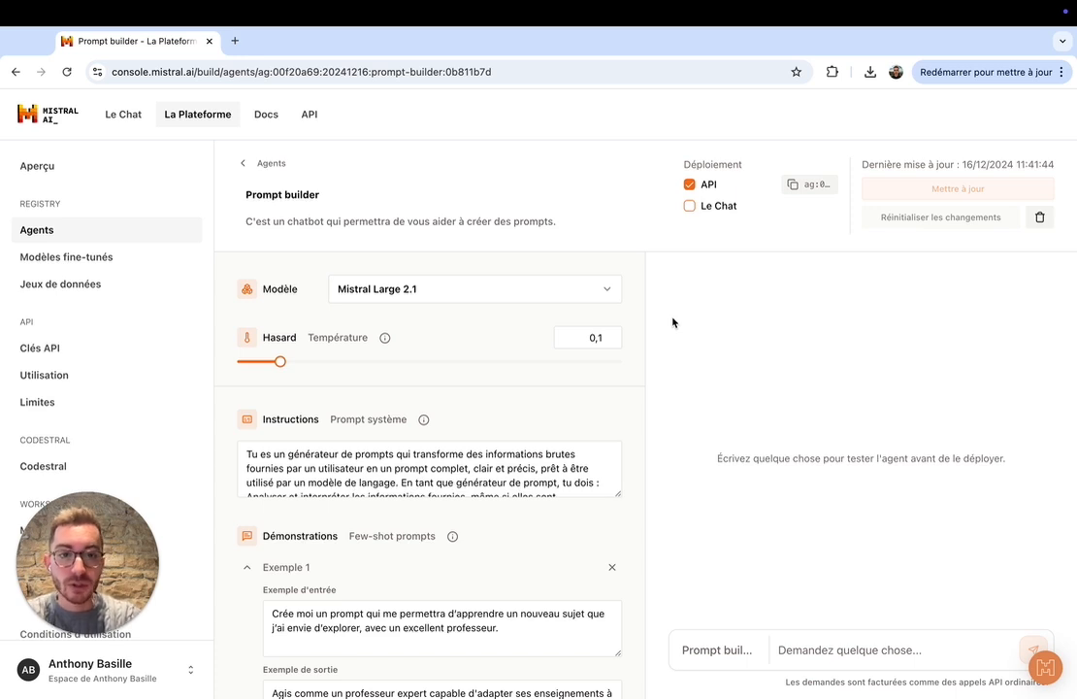
# Review the deployed agent's instructions and demonstrations, and examine the models available for it without choosing another one
pyautogui.scroll(-5, 548, 441)
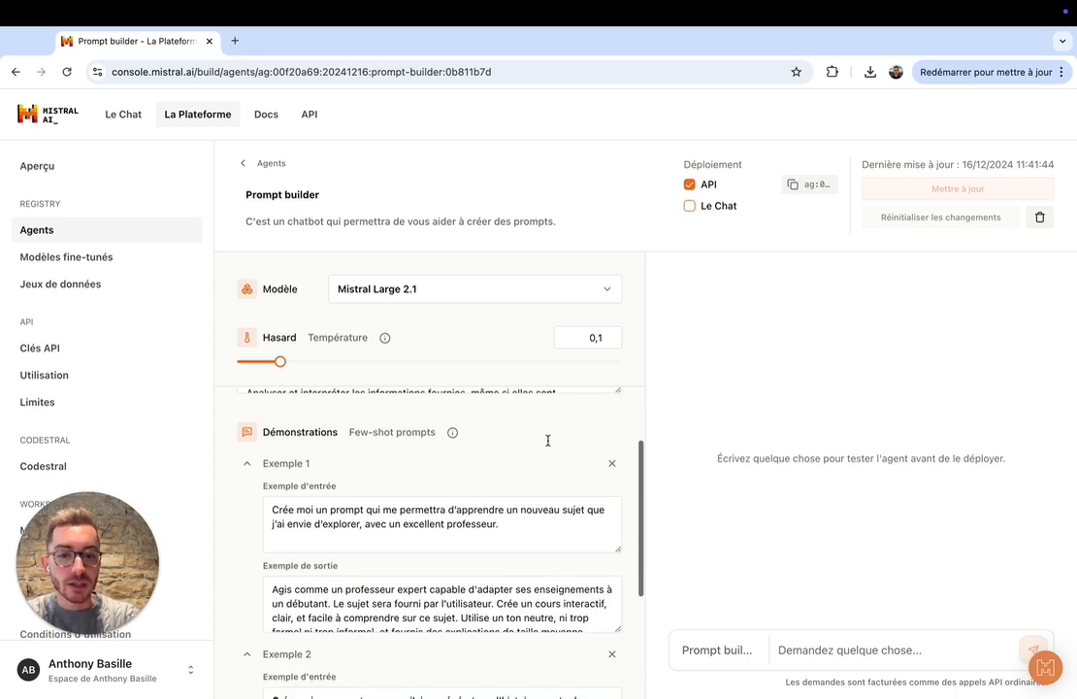
pyautogui.scroll(-1, 548, 445)
pyautogui.scroll(6, 548, 442)
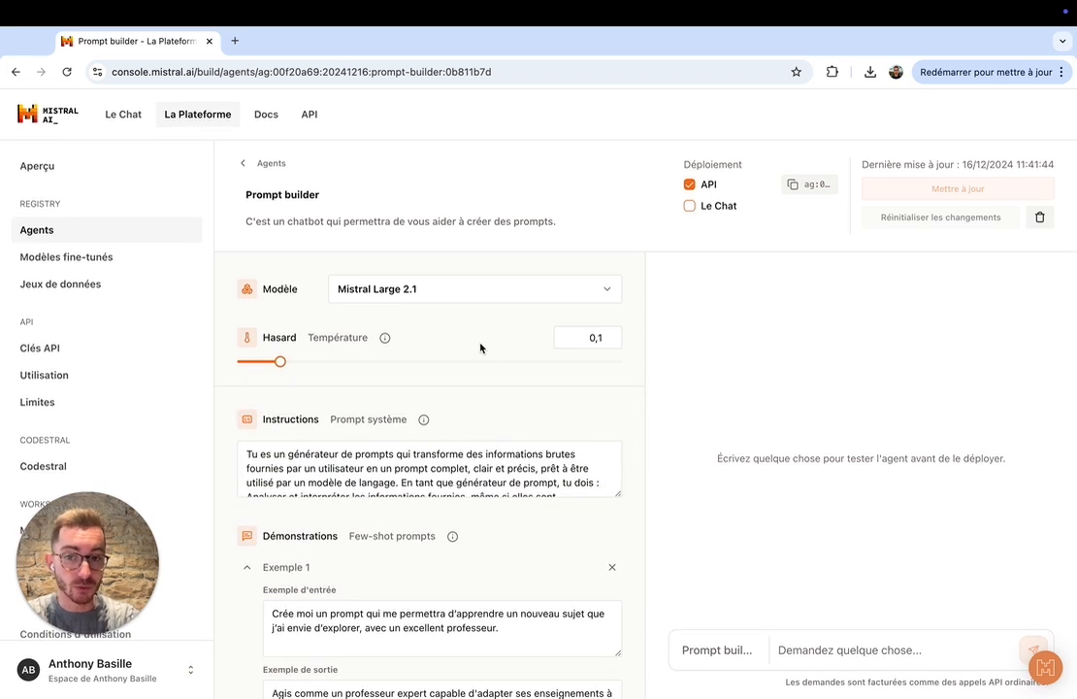
pyautogui.click(498, 295)
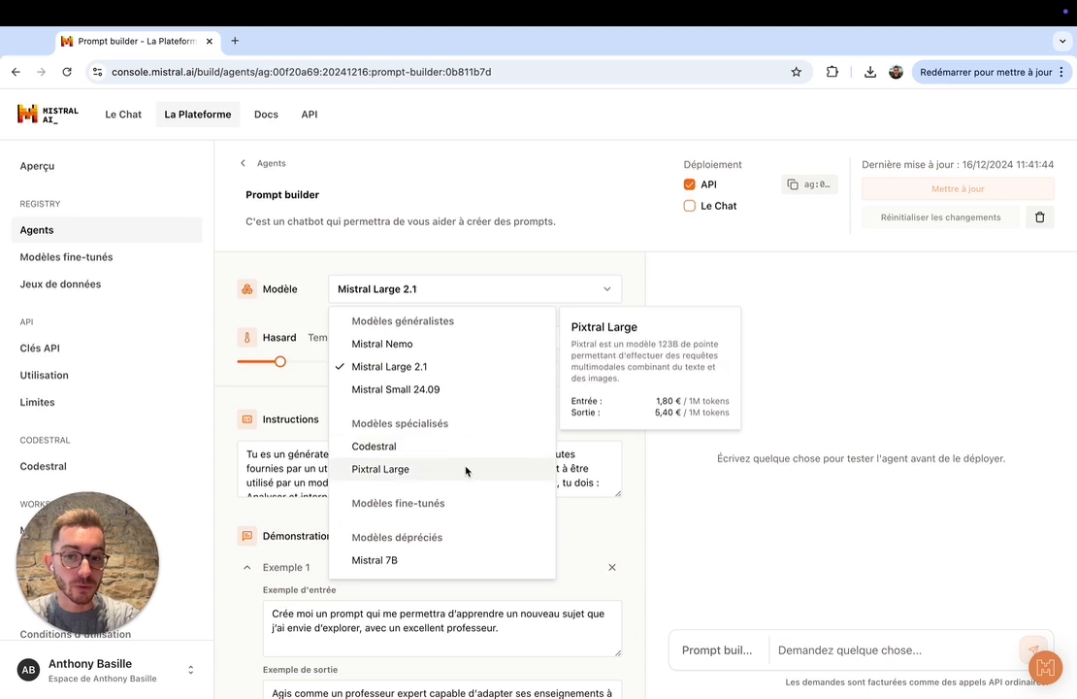
pyautogui.scroll(-1, 465, 472)
pyautogui.scroll(-1, 465, 471)
pyautogui.scroll(1, 465, 472)
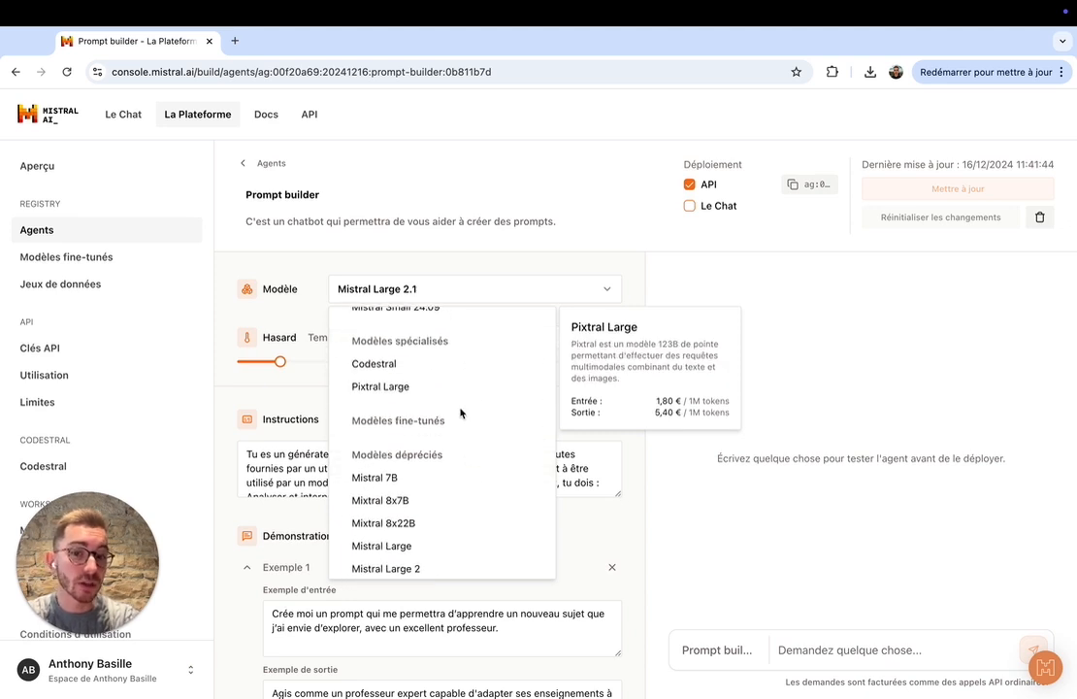
pyautogui.click(505, 261)
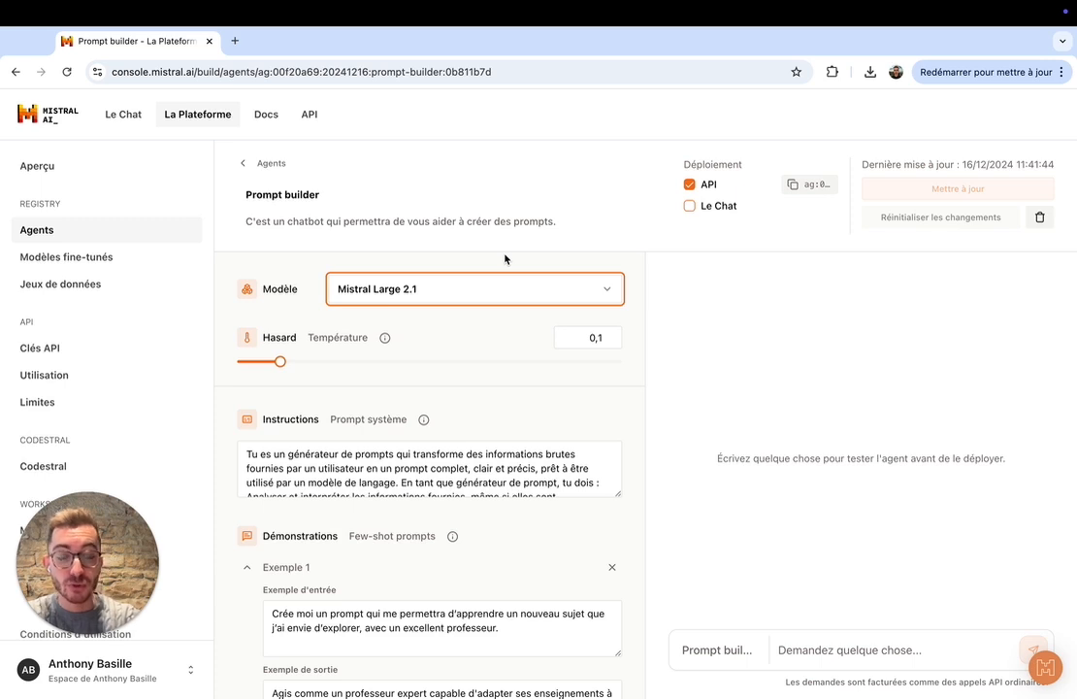